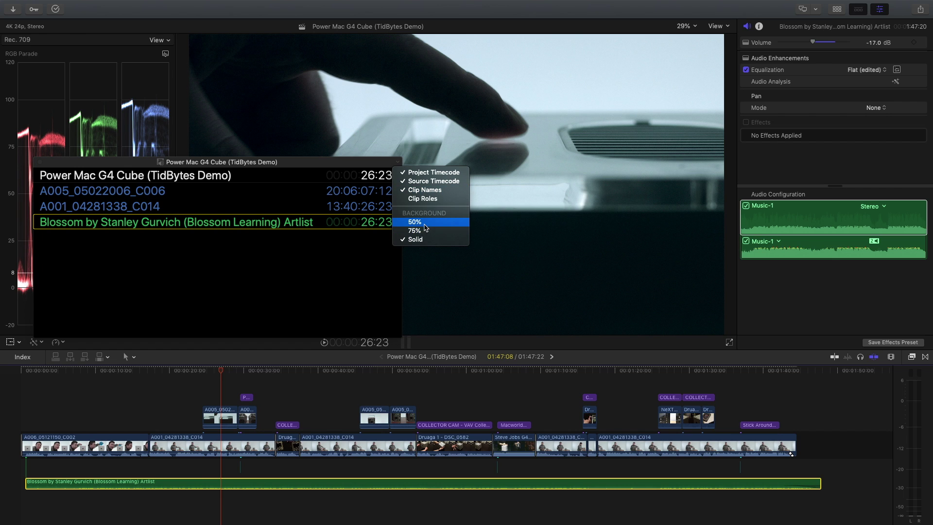
Set the floating timecode window's background to 50% and move the window further over the viewer.
click(437, 221)
drag(319, 161, 558, 122)
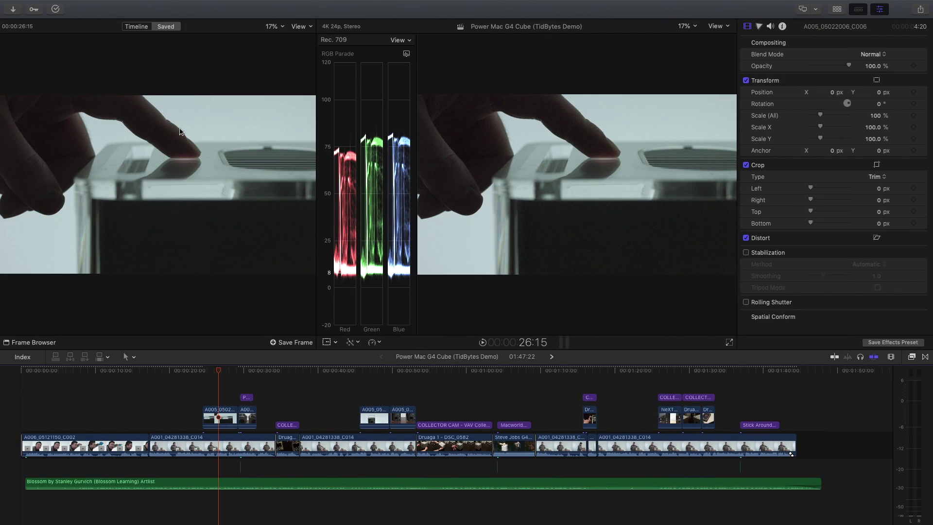
click(759, 26)
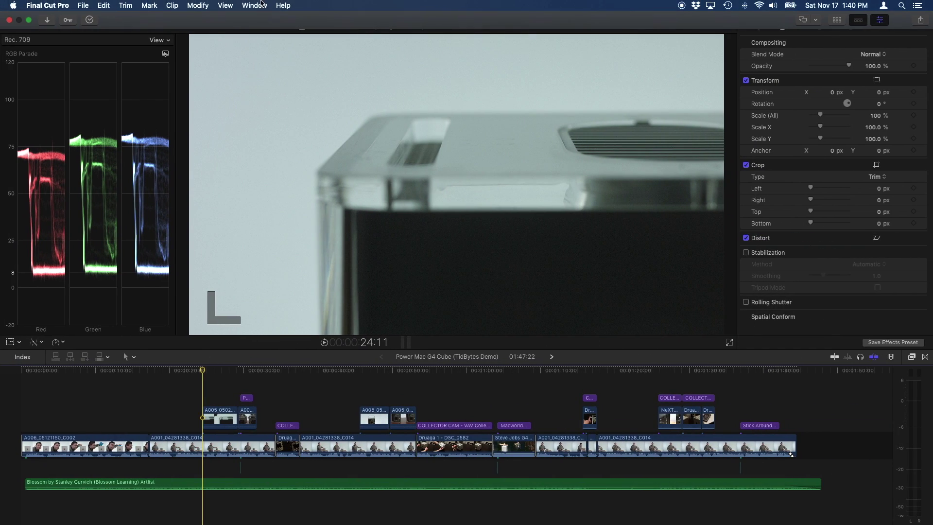
Open the What's New in Final Cut Pro X overview, review the new features and dismiss it.
click(283, 6)
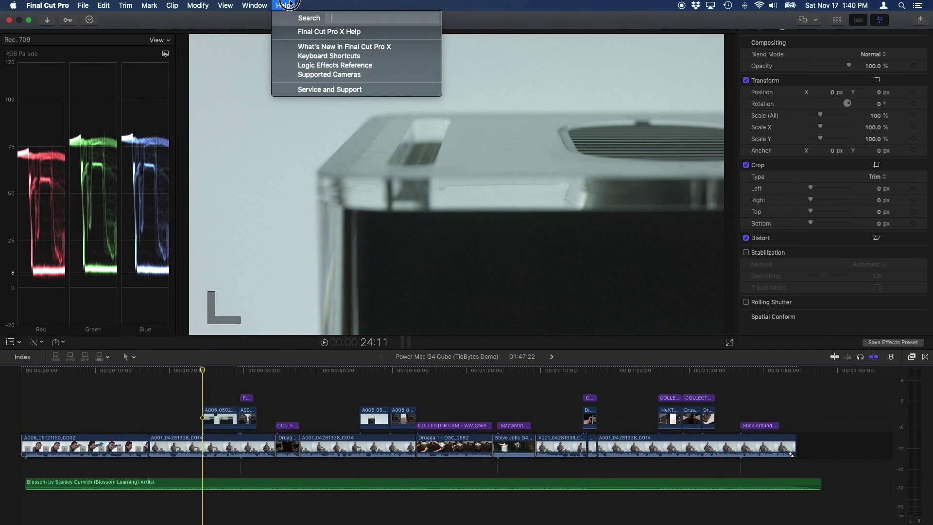
click(292, 47)
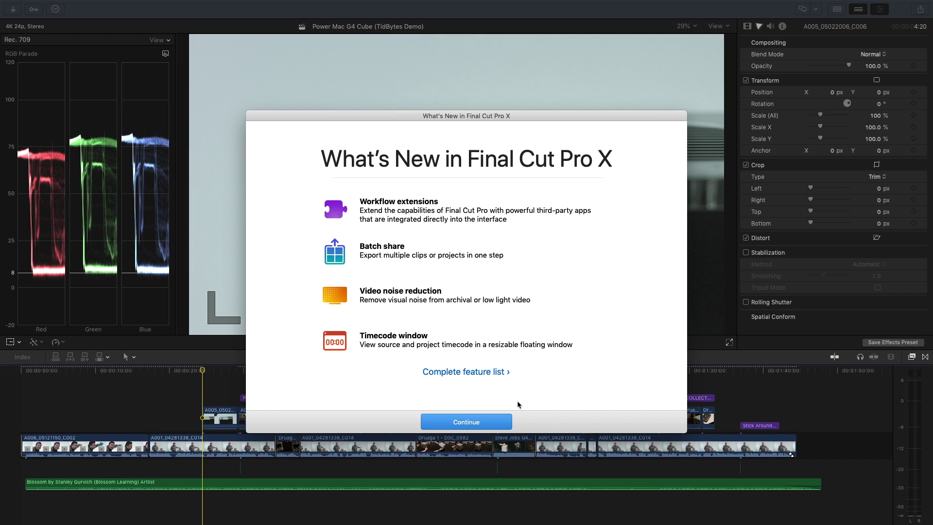
click(474, 426)
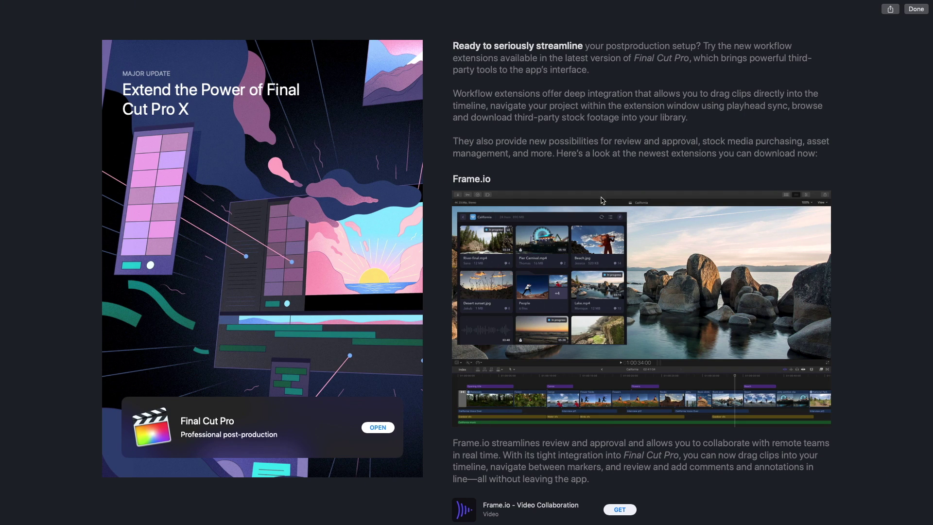
Read through the App Store story on workflow extensions, examining the Frame.io and Shutterstock sections.
scroll(607, 201, down, 5)
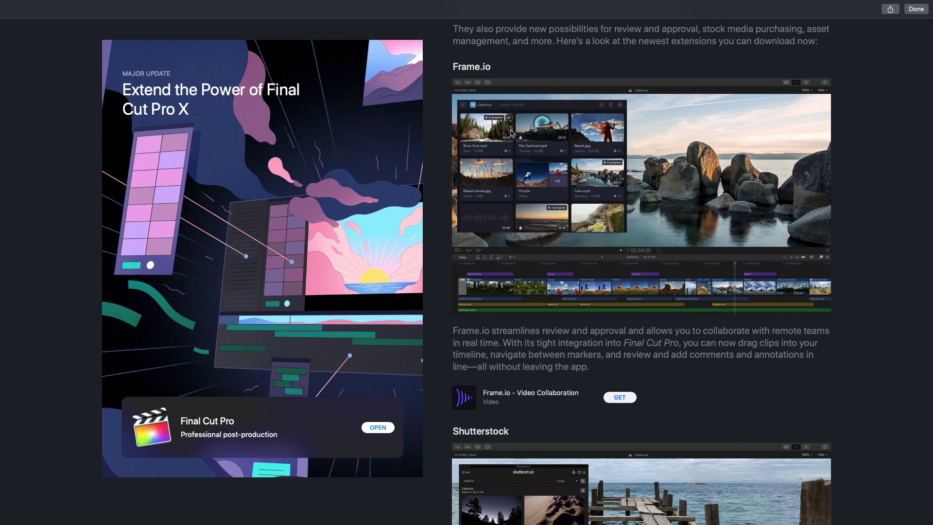
scroll(627, 158, down, 15)
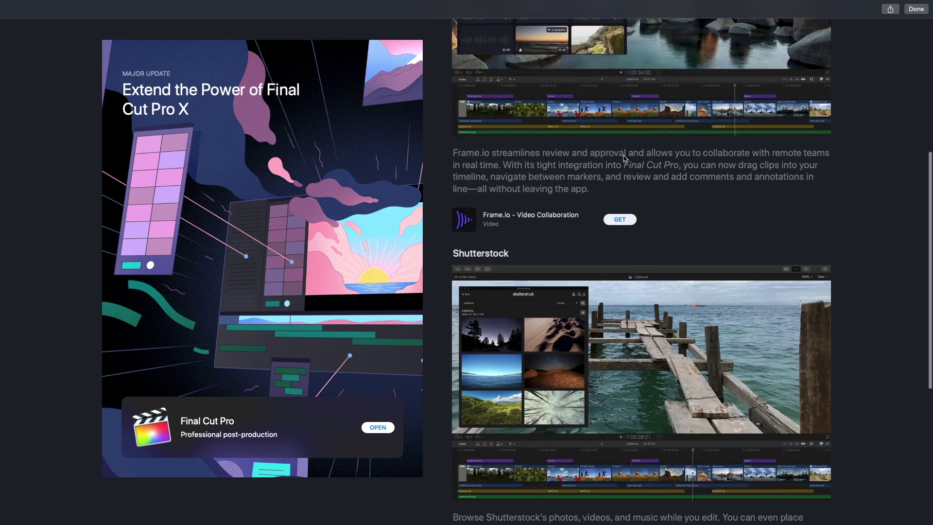
scroll(475, 103, up, 3)
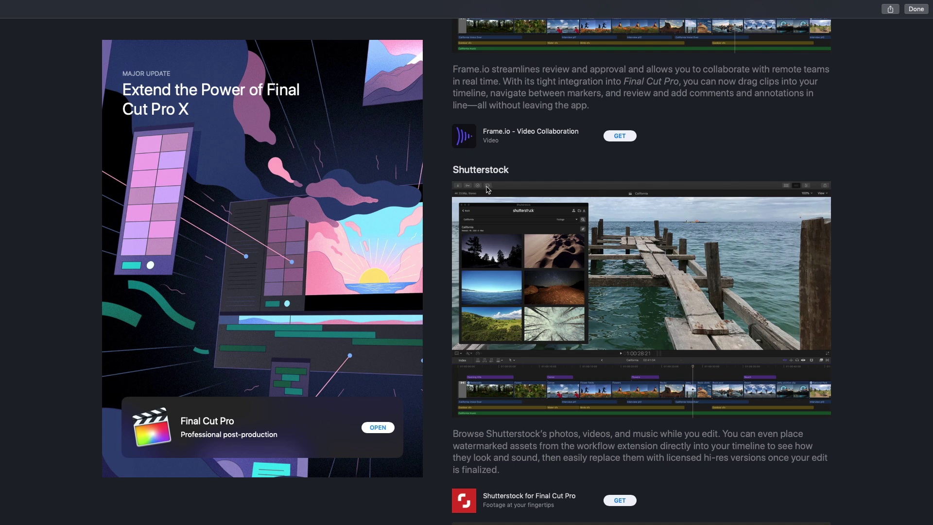
scroll(488, 189, down, 5)
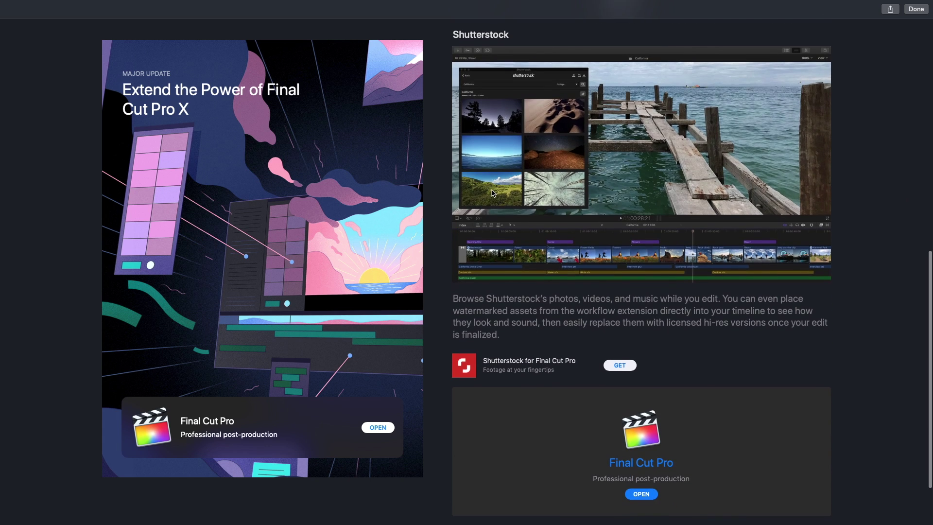
scroll(492, 191, up, 15)
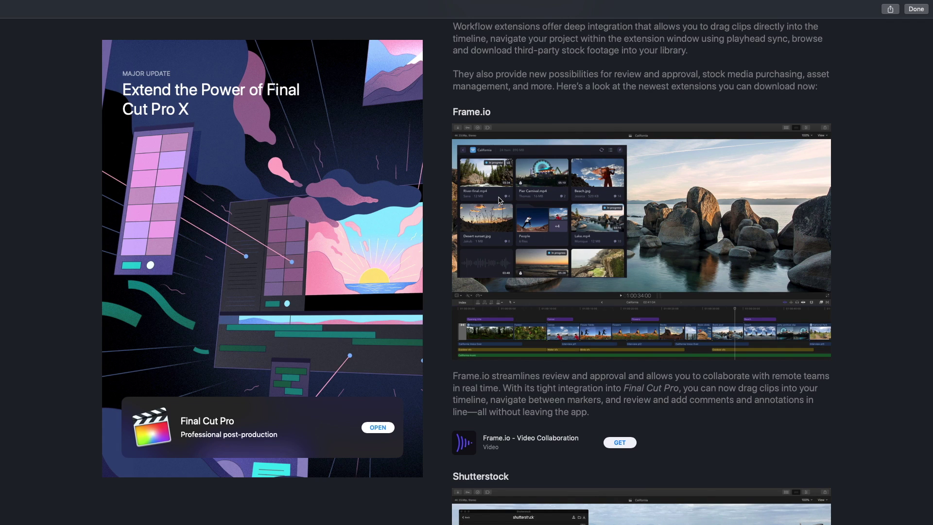
scroll(501, 200, down, 15)
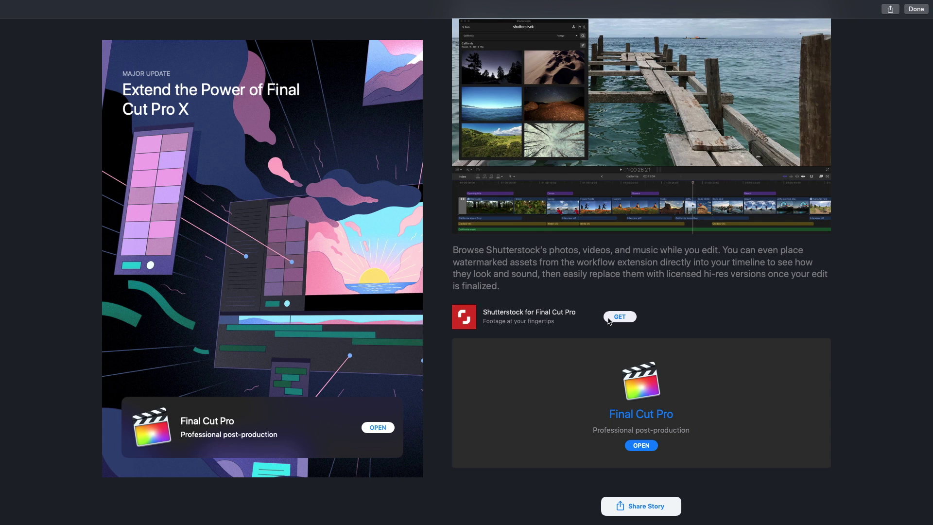
scroll(608, 321, up, 10)
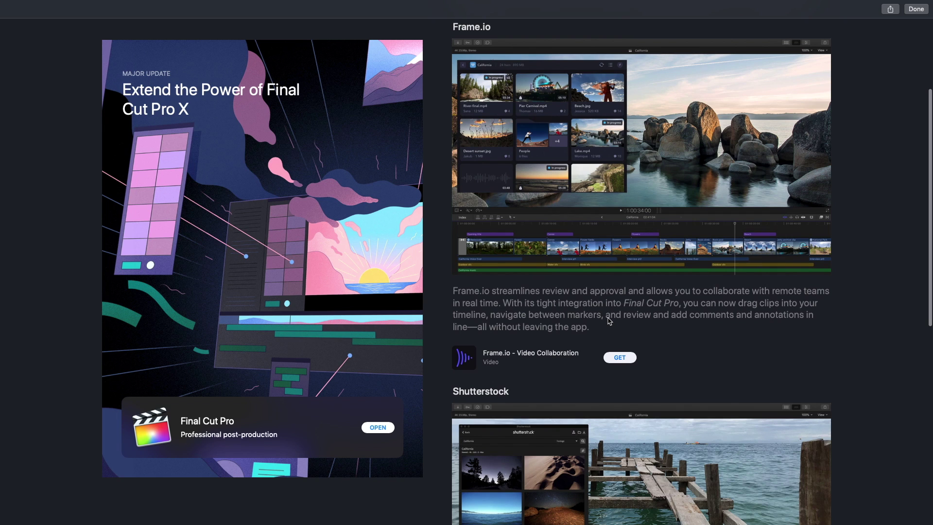
scroll(611, 320, up, 2)
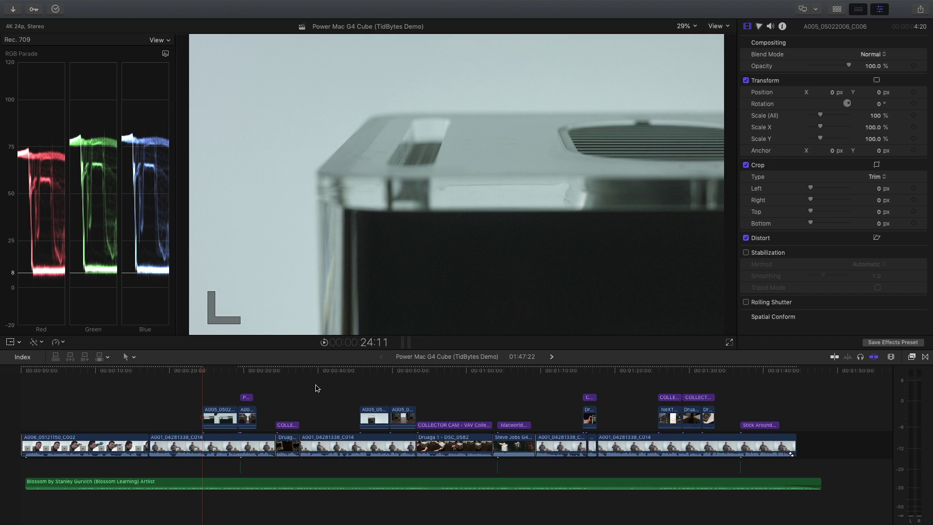
Show the Comparison Viewer in the Final Cut Pro workspace.
mouse_move(216, 3)
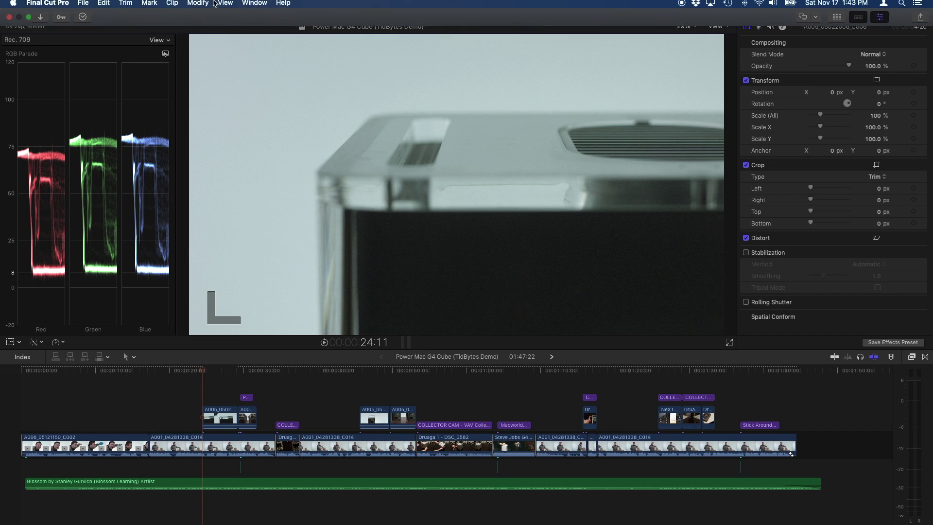
click(255, 5)
mouse_move(265, 58)
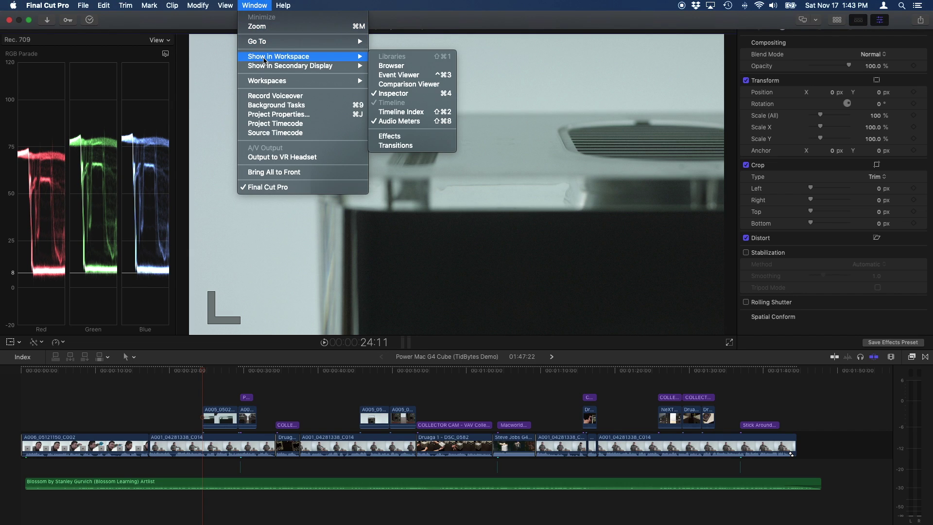
click(406, 84)
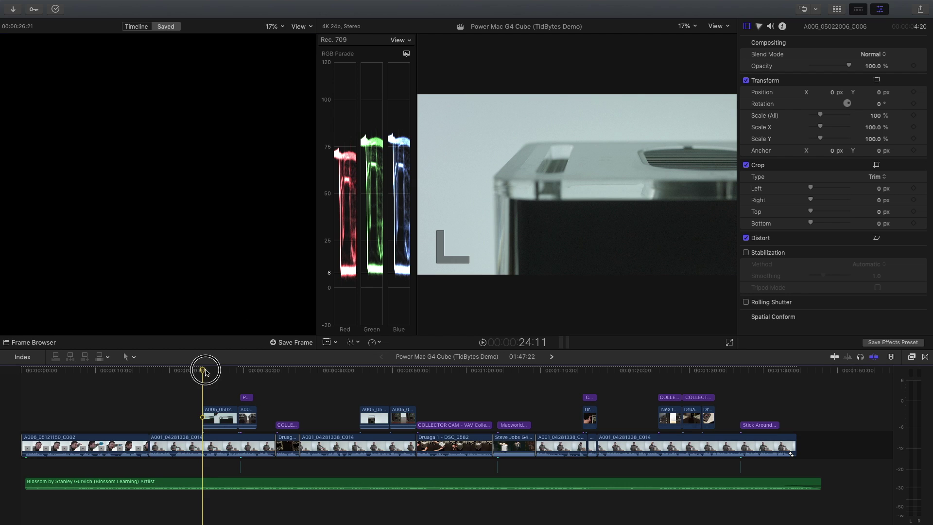
Save the frame at 26:15 as a comparison reference and check it in the Frame Browser.
drag(202, 370, 218, 372)
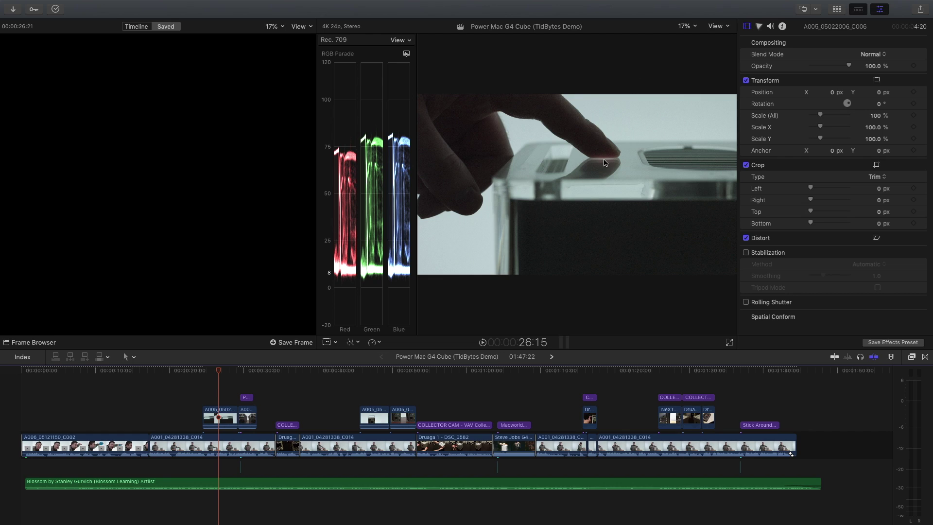
click(274, 345)
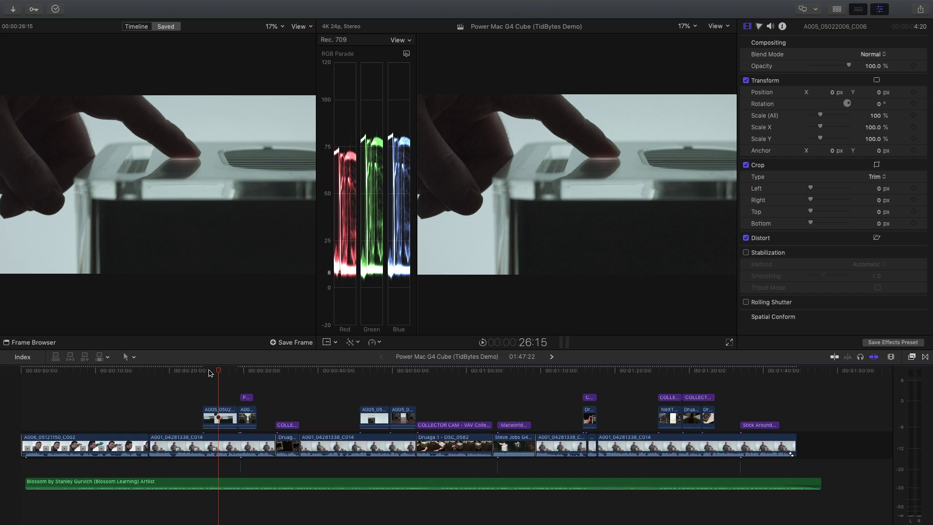
click(37, 343)
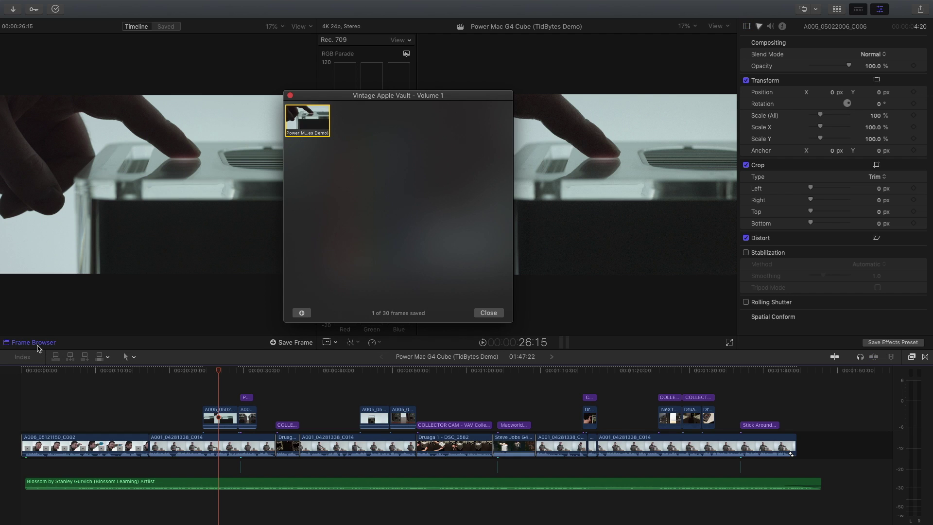
click(37, 344)
Save the frame at 19:04 as a second reference, then load the saved finger close-up frame from the Frame Browser.
drag(182, 370, 164, 372)
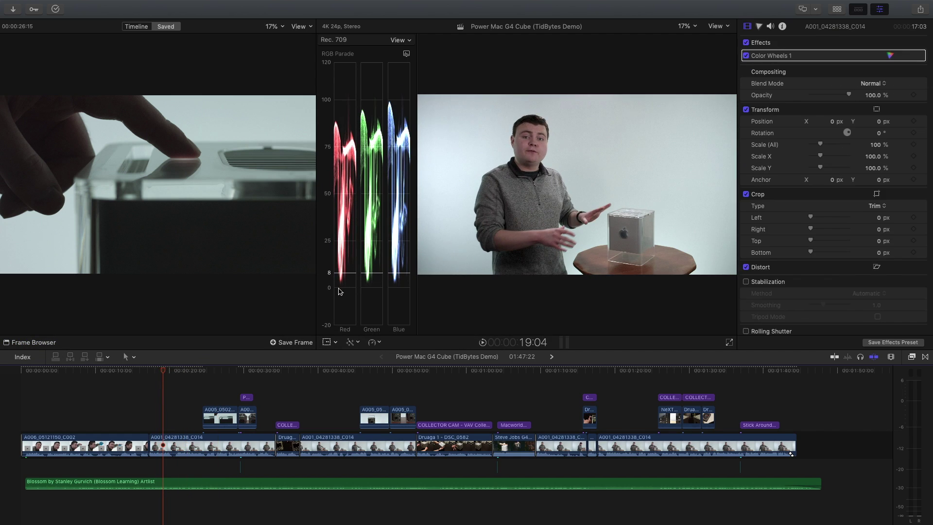
click(288, 343)
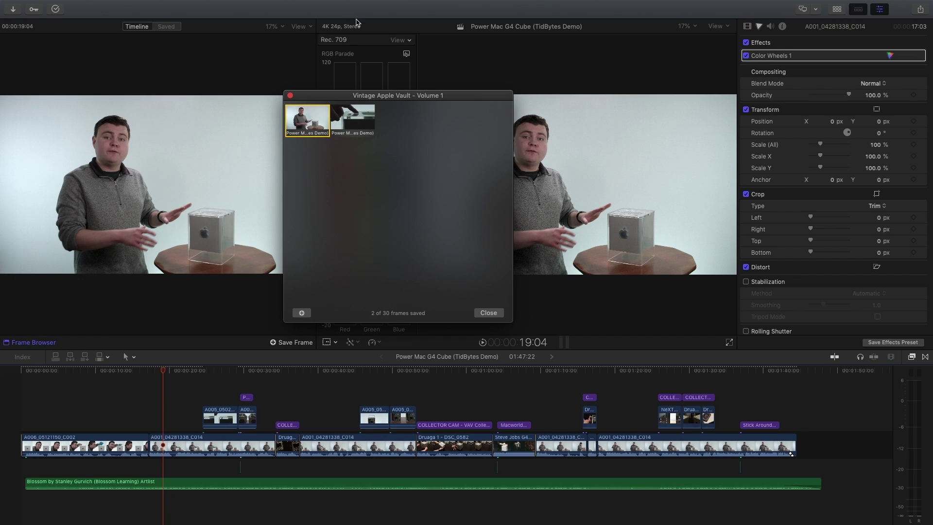
click(354, 118)
click(354, 118)
click(354, 117)
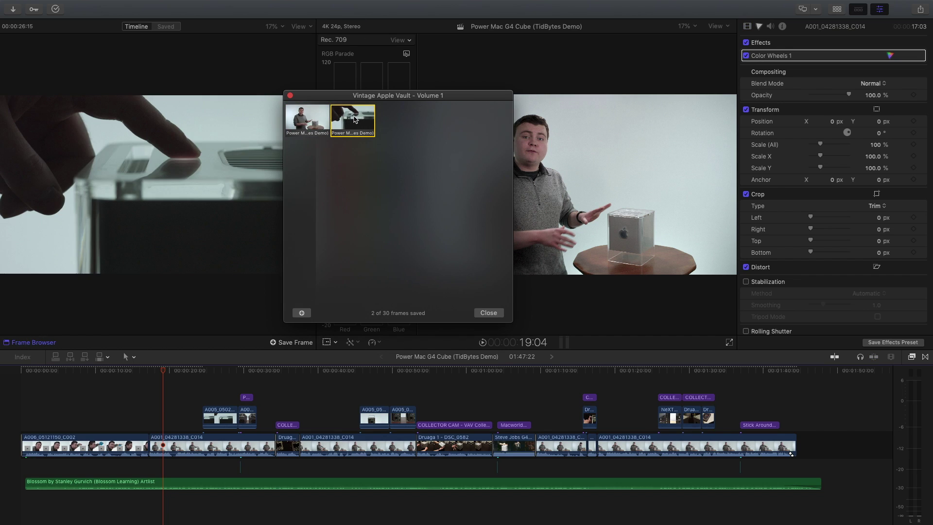
click(290, 96)
Grade clip A005_05022006_C006 at 26:14 with color wheels, brightening the highlights and shifting the shadows to a darker teal.
drag(206, 371, 217, 371)
click(219, 416)
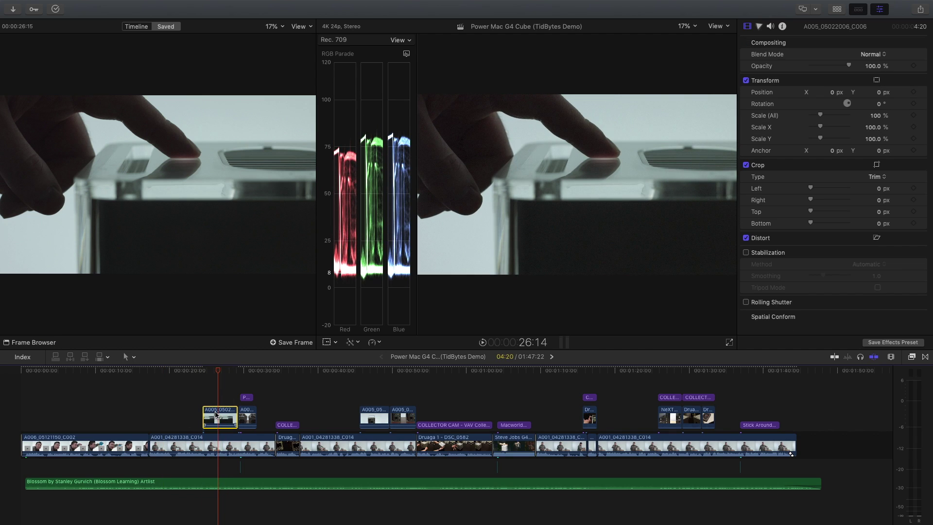
key(super+6)
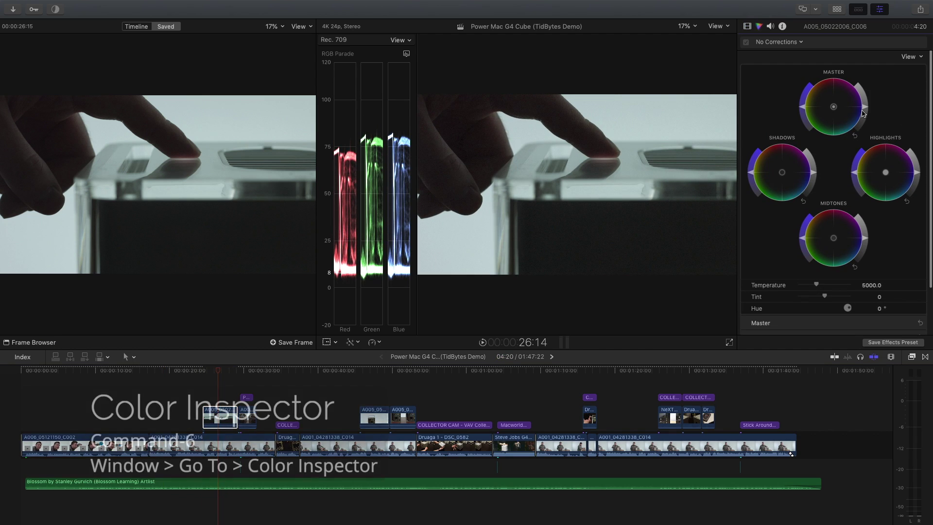
drag(917, 172, 914, 159)
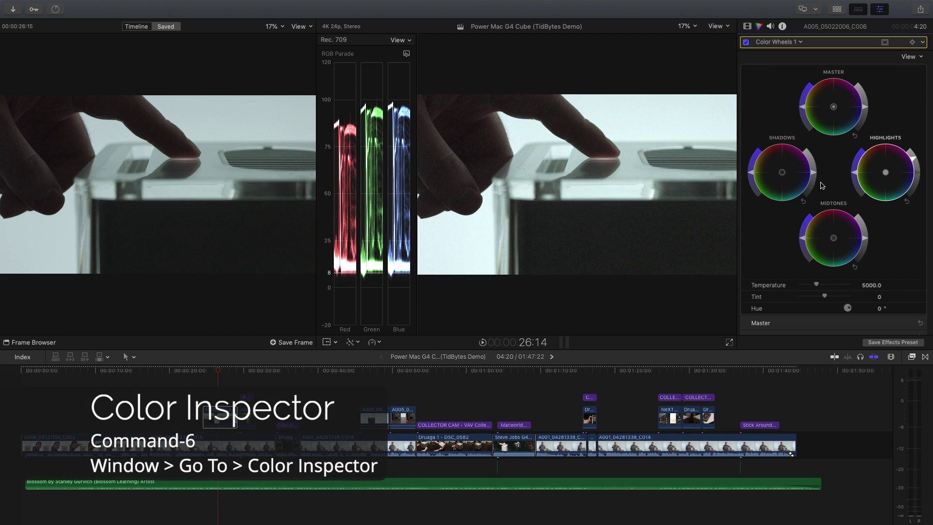
drag(813, 172, 784, 177)
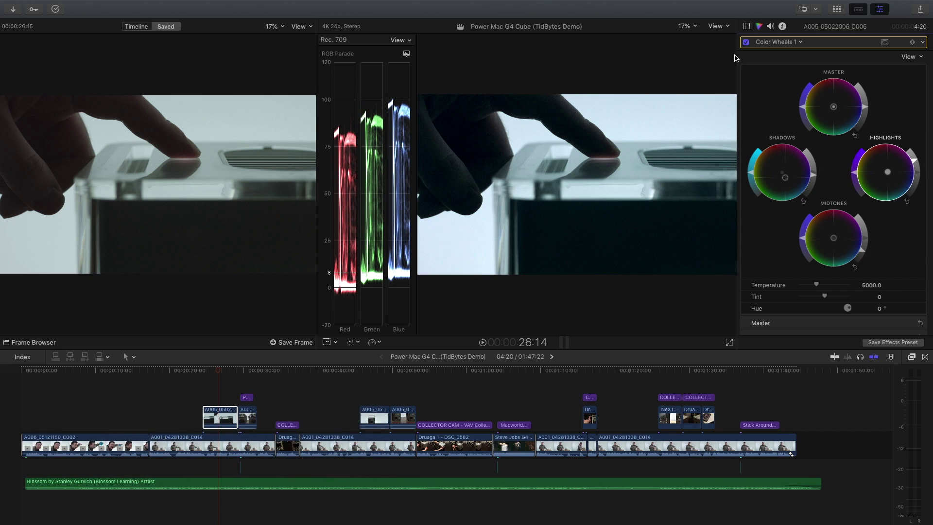
Toggle the Color Wheels 1 correction off and on to compare the grade with the saved frame.
click(746, 43)
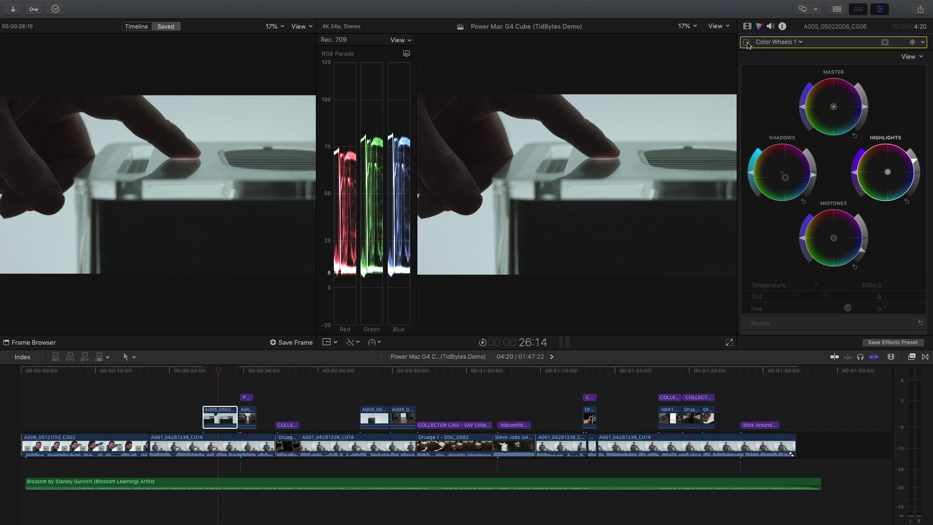
click(746, 42)
click(746, 43)
click(746, 43)
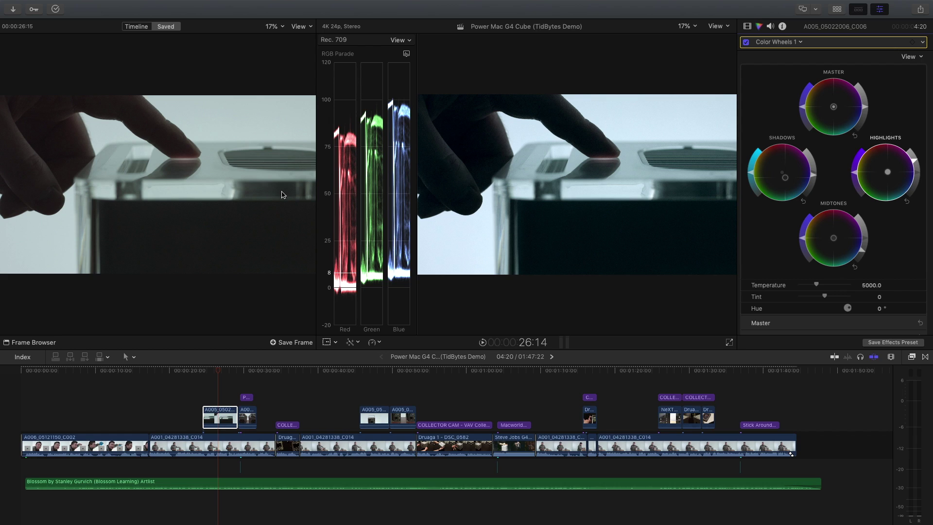
Hide the Comparison Viewer from the workspace.
click(255, 5)
mouse_move(261, 44)
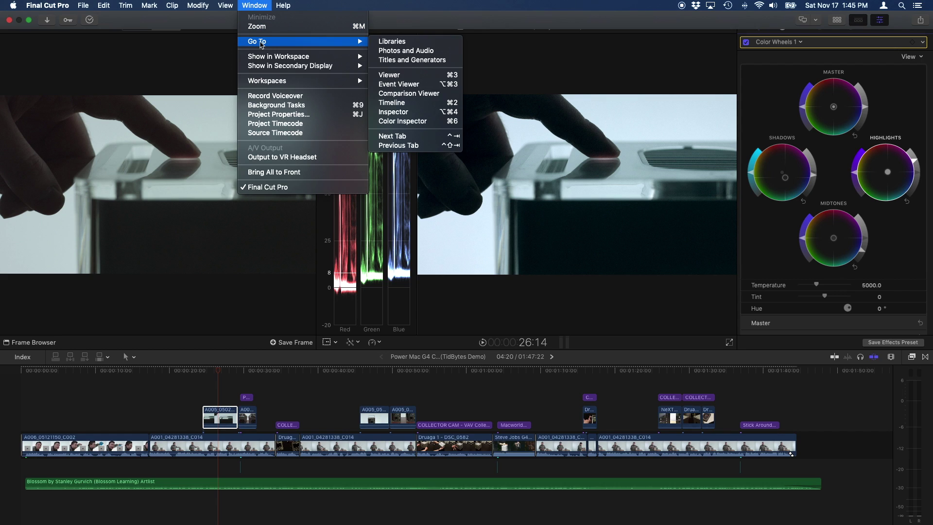
mouse_move(291, 56)
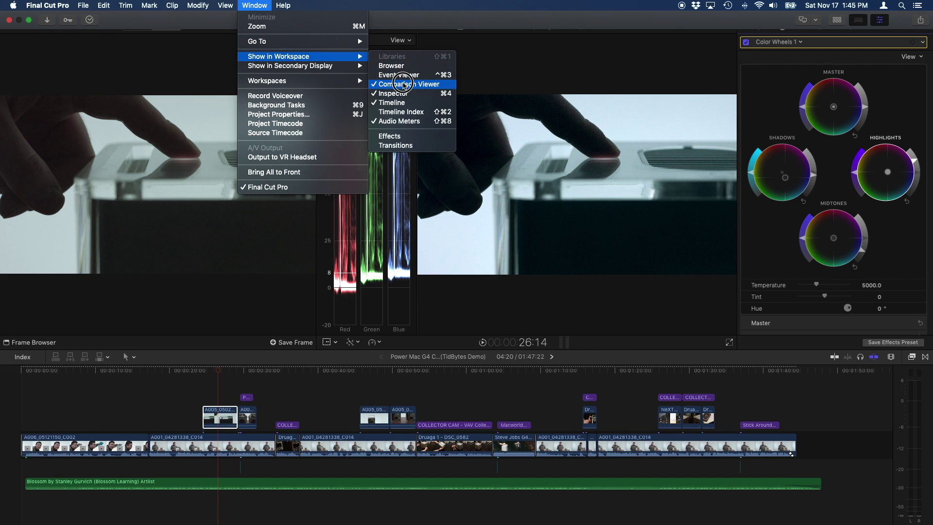
click(403, 85)
Show the source timecode window and move it over the lower-left part of the viewer and the video scopes.
click(248, 6)
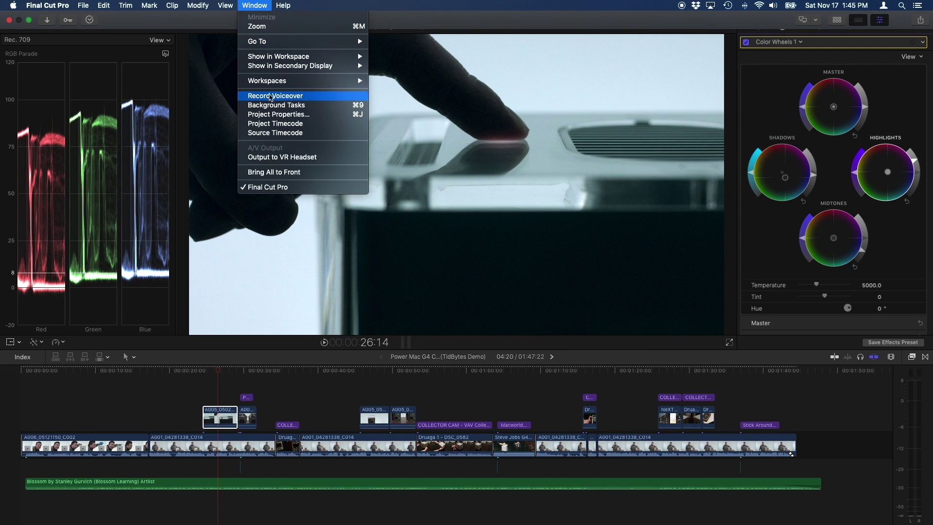
click(267, 133)
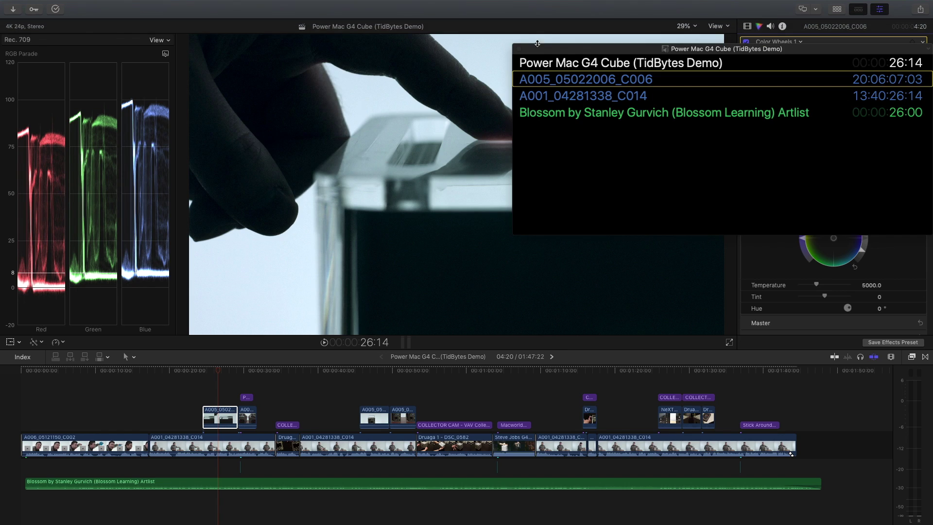
drag(638, 51, 155, 156)
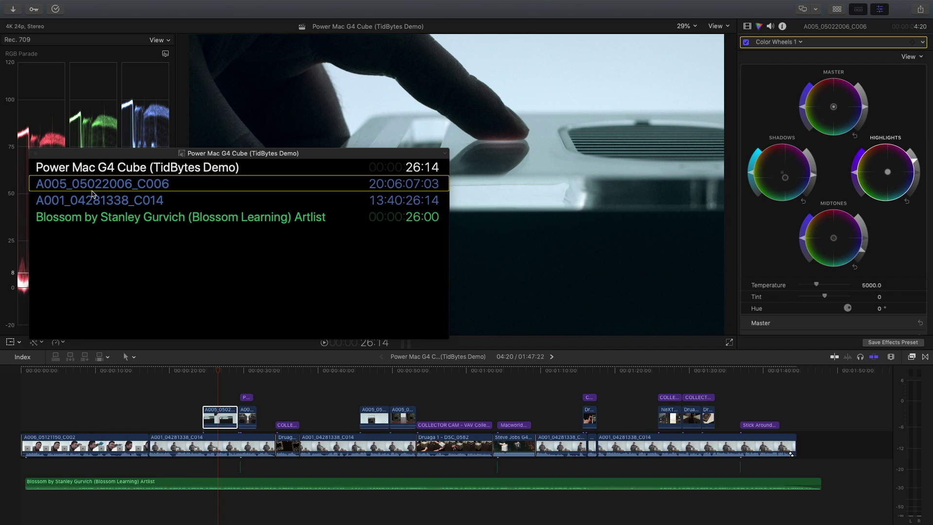
Select clip A001_04281338_C014 in the primary storyline and move the playhead to 26:12 to examine the timecodes.
click(181, 370)
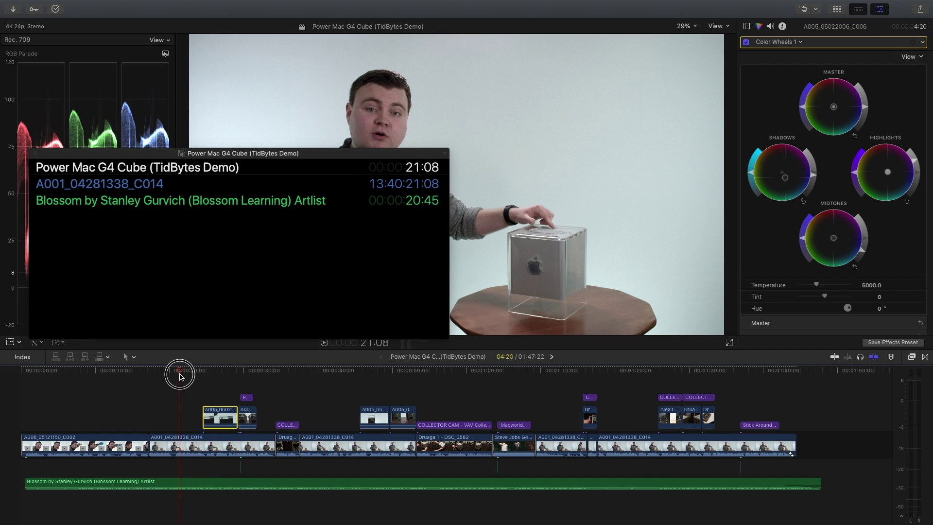
drag(229, 153, 206, 165)
click(199, 442)
click(199, 370)
drag(199, 372, 218, 372)
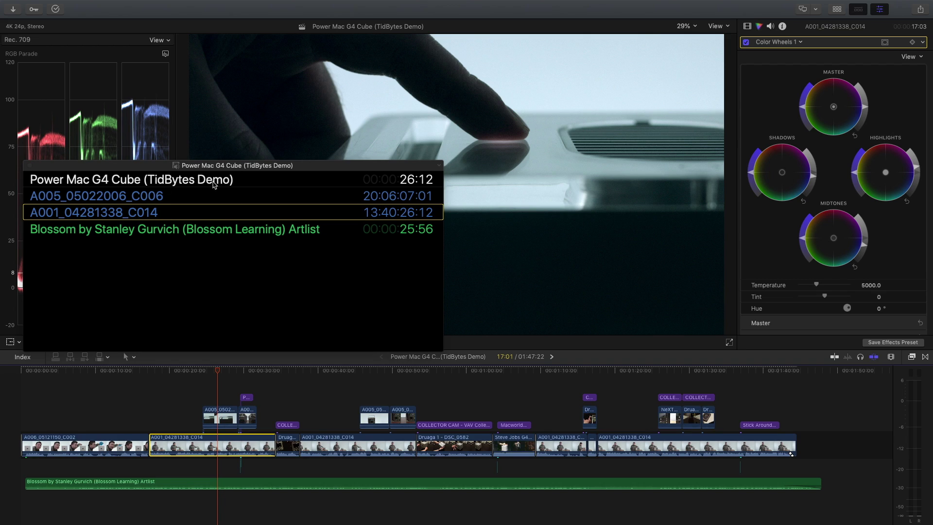
Select the Blossom music clip and move the playhead to 26:23 to examine its timecode, shifting the timecode window slightly.
click(215, 483)
mouse_move(209, 370)
mouse_down()
mouse_move(156, 369)
mouse_move(240, 371)
mouse_move(203, 371)
mouse_move(221, 371)
mouse_up()
drag(436, 170, 446, 166)
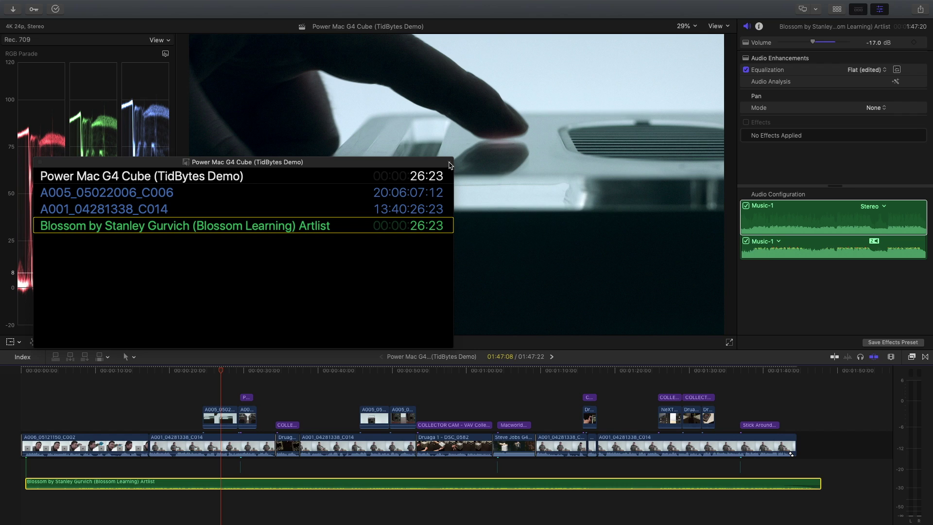
Hide the clip names in the timecode window and show them again.
click(449, 164)
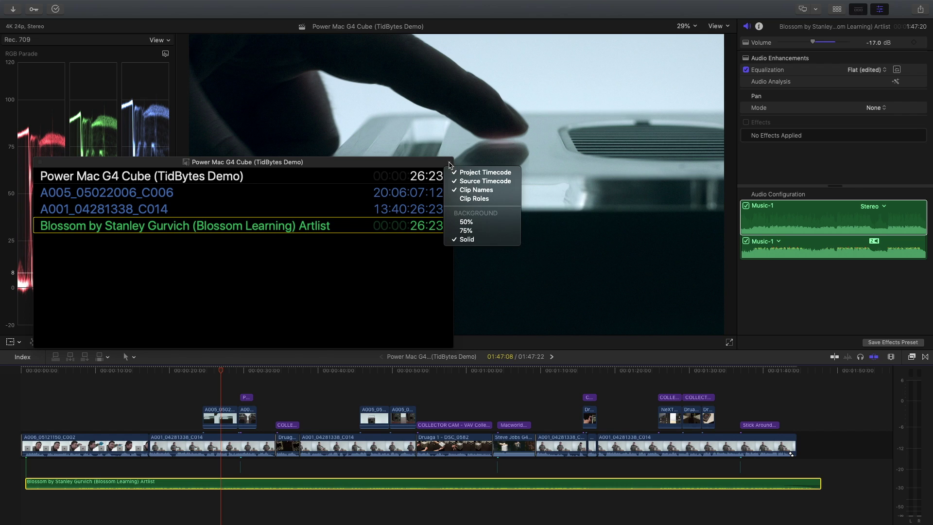
click(471, 190)
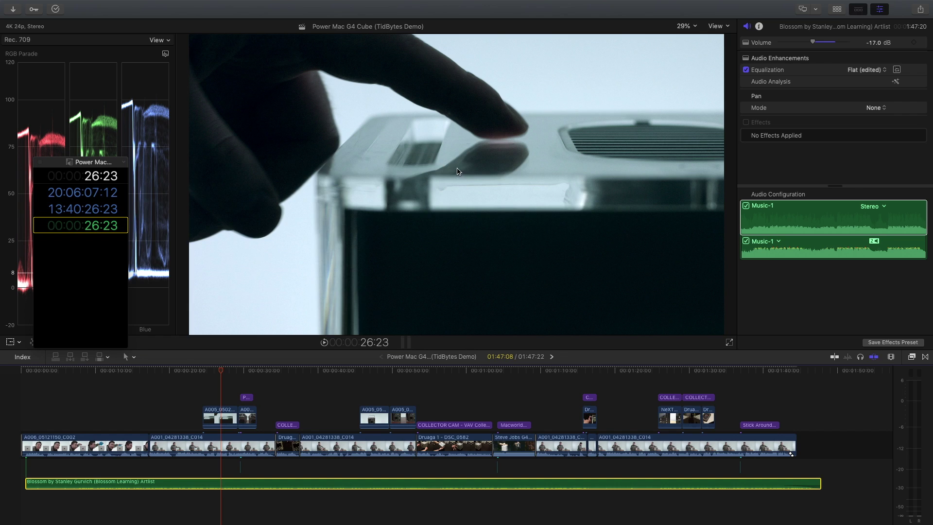
click(123, 162)
click(152, 190)
Set the timecode window's background to 50% and move it over the middle of the video image.
click(400, 161)
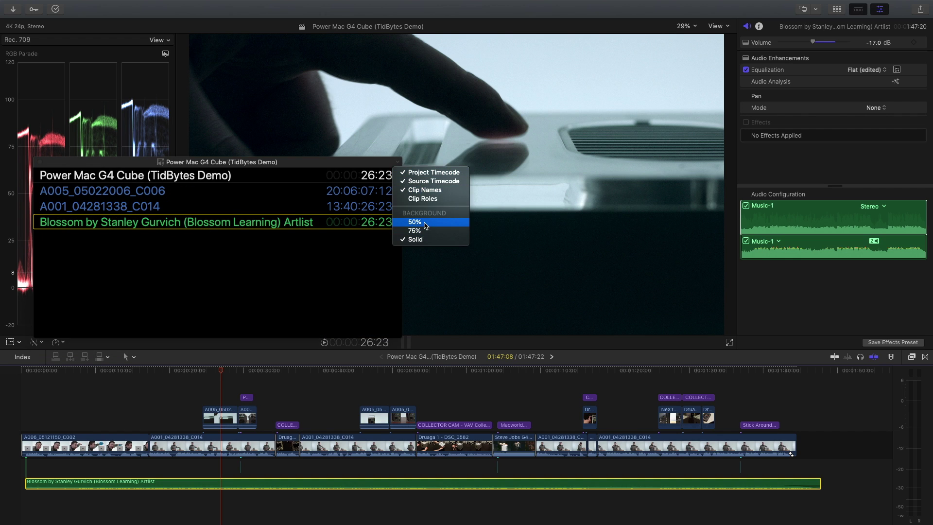
click(418, 219)
drag(333, 150, 559, 121)
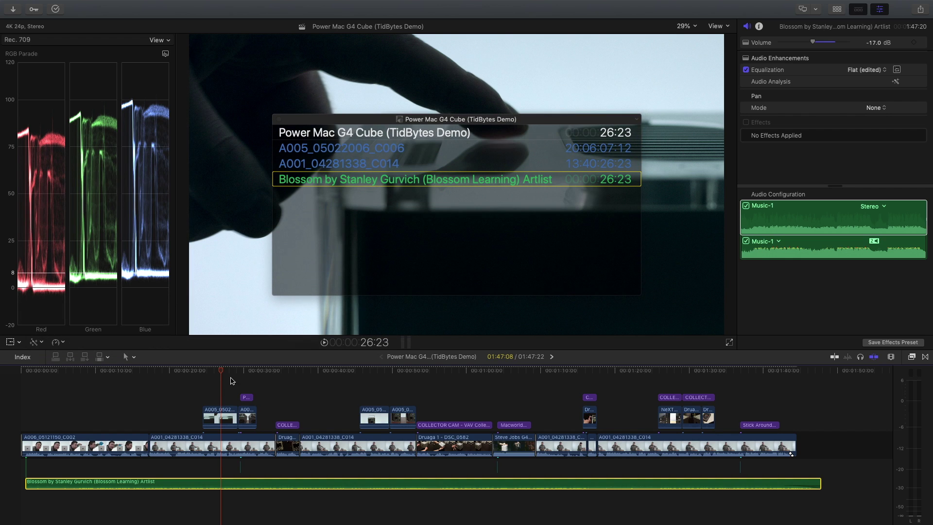
drag(359, 370, 453, 374)
Reveal the connected clip A005_05022006_C006 in the browser and select its source range there.
click(216, 419)
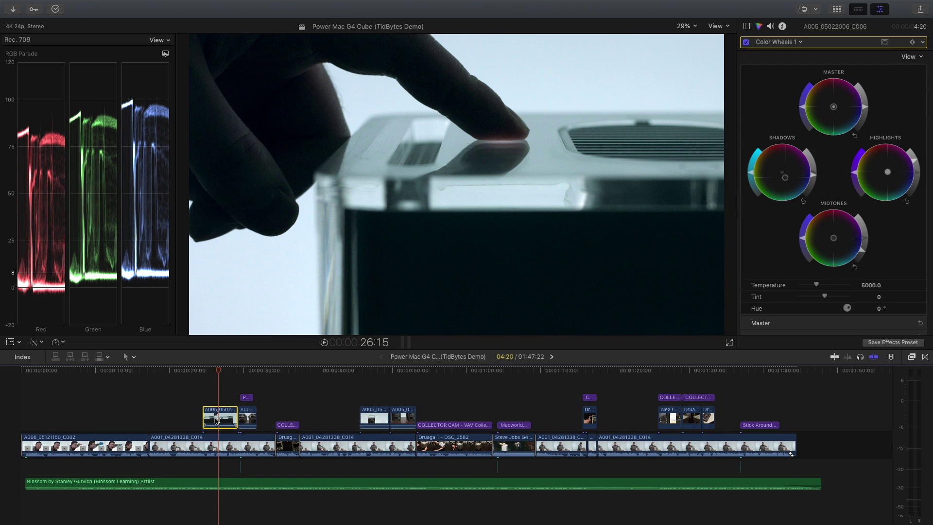
key(shift+f)
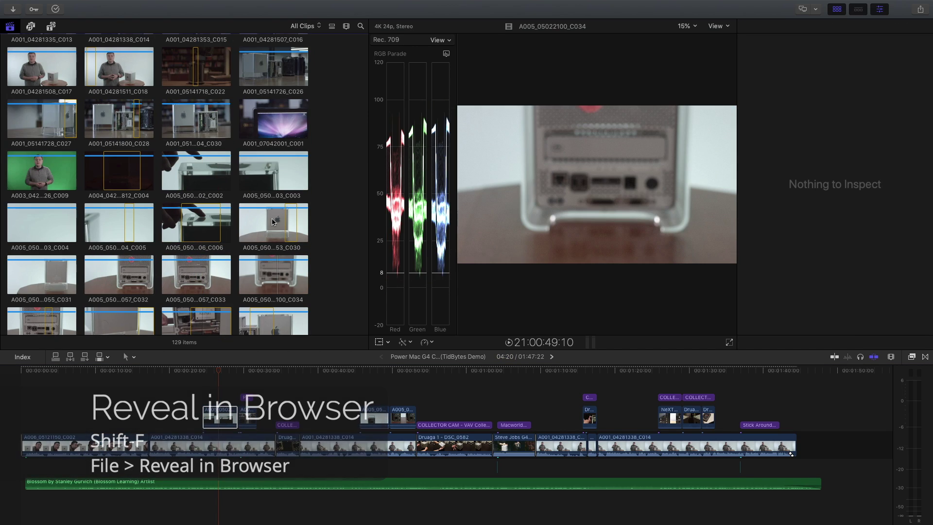
click(198, 217)
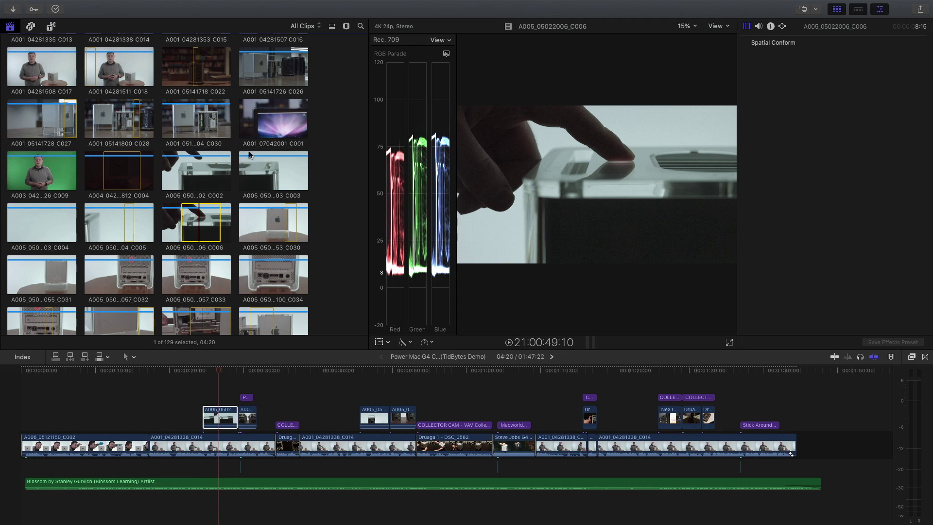
Add A001_07042001_C001 and A001_05141804_C030 to the browser selection and look at the batch sharing options for the three clips.
super+click(272, 121)
super+click(188, 123)
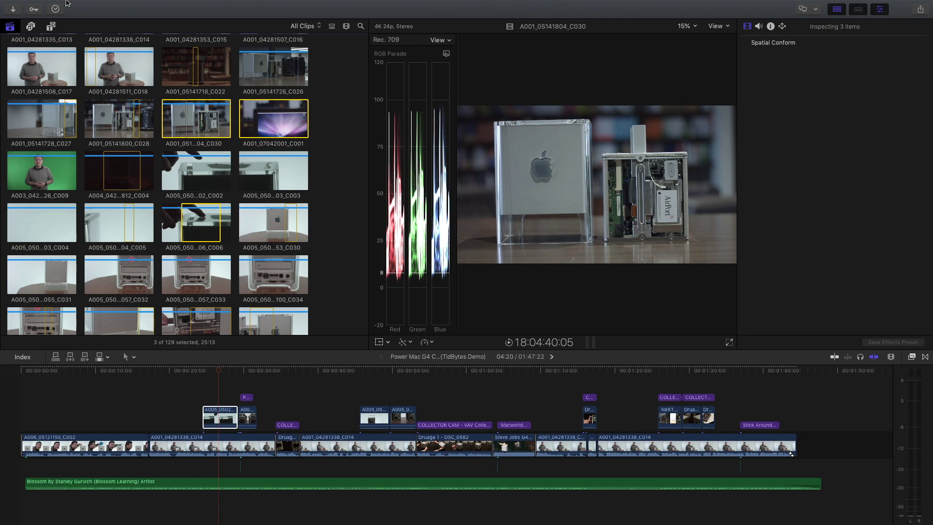
click(83, 5)
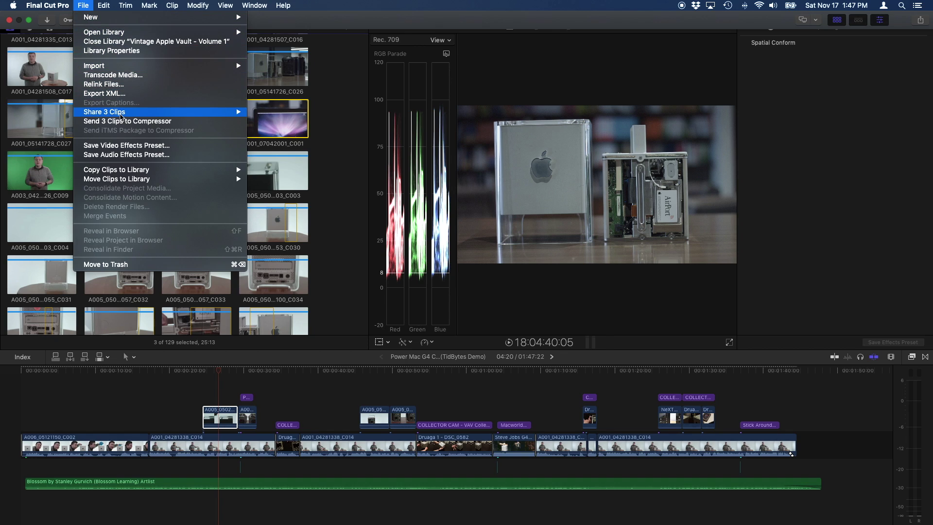
mouse_move(123, 115)
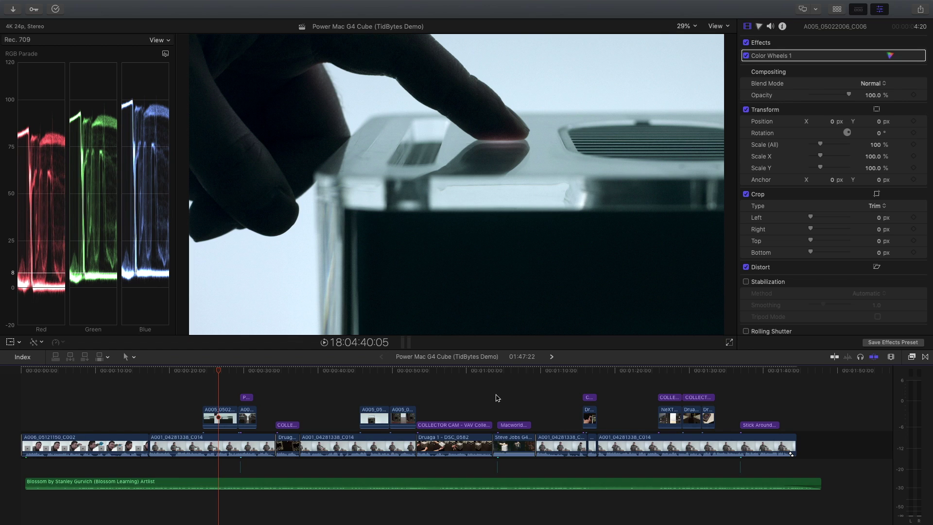
Create a storyline from the two adjacent connected clips starting with A005_05022006_C006.
drag(162, 413, 306, 421)
right_click(219, 416)
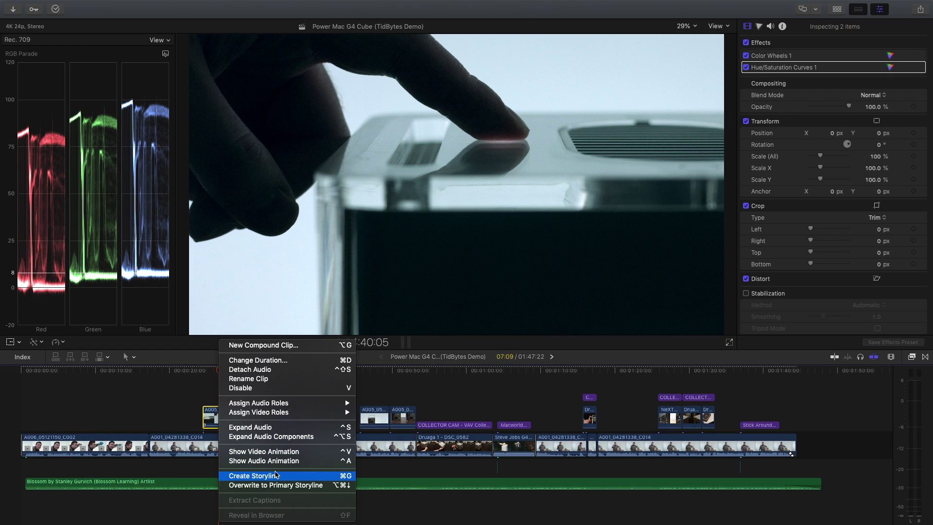
click(253, 475)
Marquee-select the storyline's clips together with the primary clip below, then marquee-select the connected storyline as a whole.
click(166, 404)
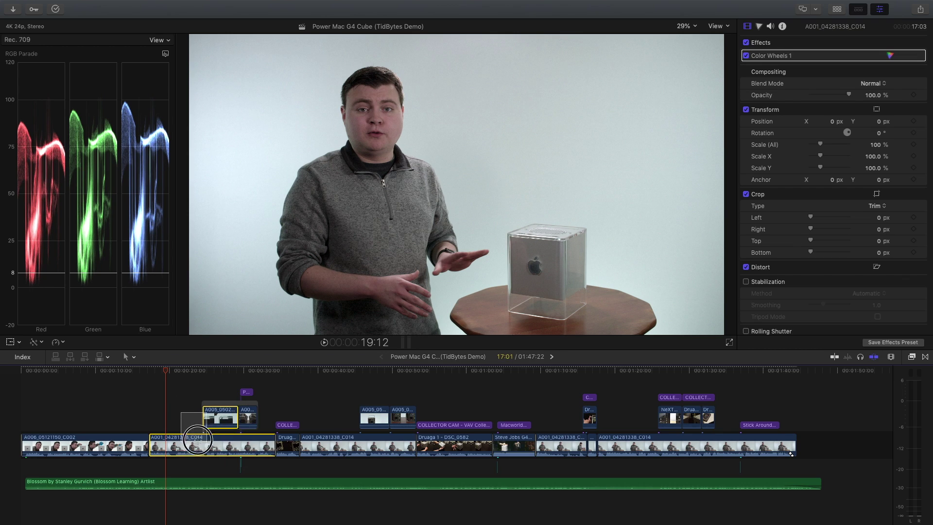
click(194, 424)
drag(193, 424, 262, 448)
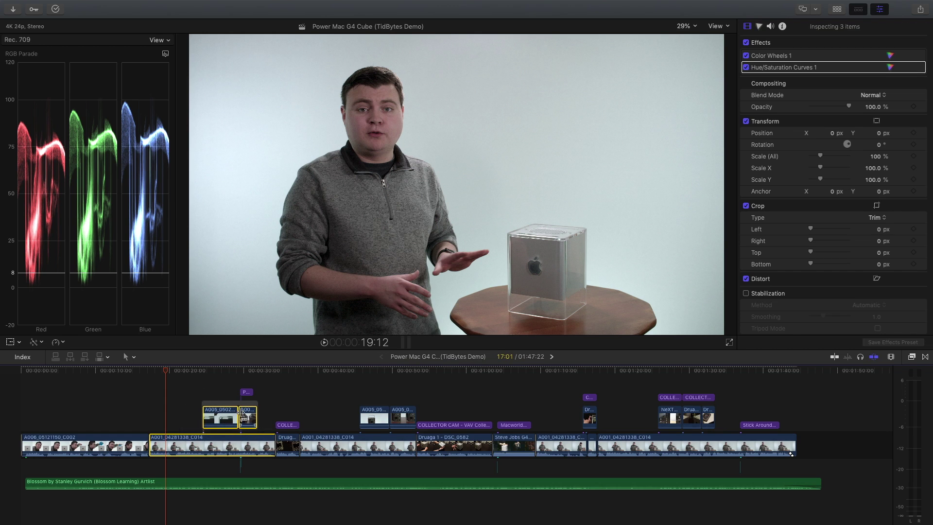
drag(149, 385, 226, 407)
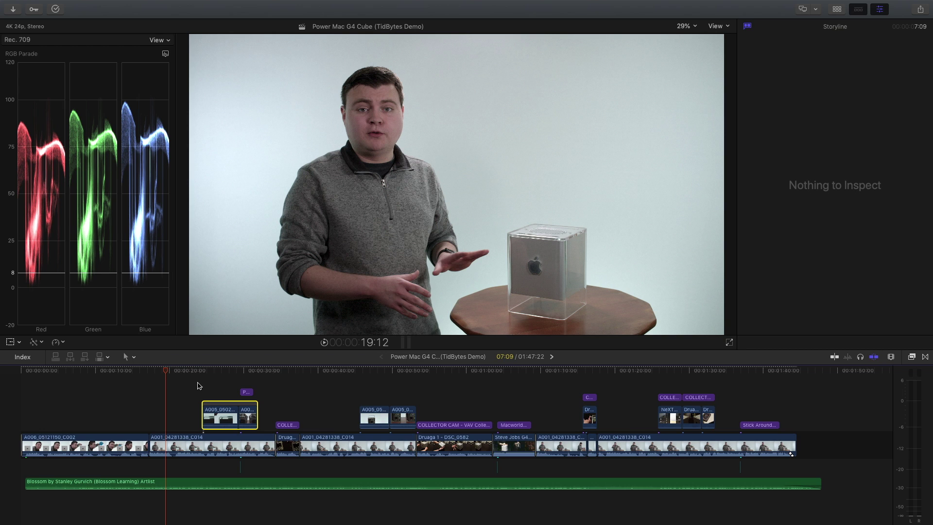
Move the playhead to about 10:08, find the comic effects and apply Comic Basic to clip A006_05121150_C002.
click(286, 369)
click(97, 375)
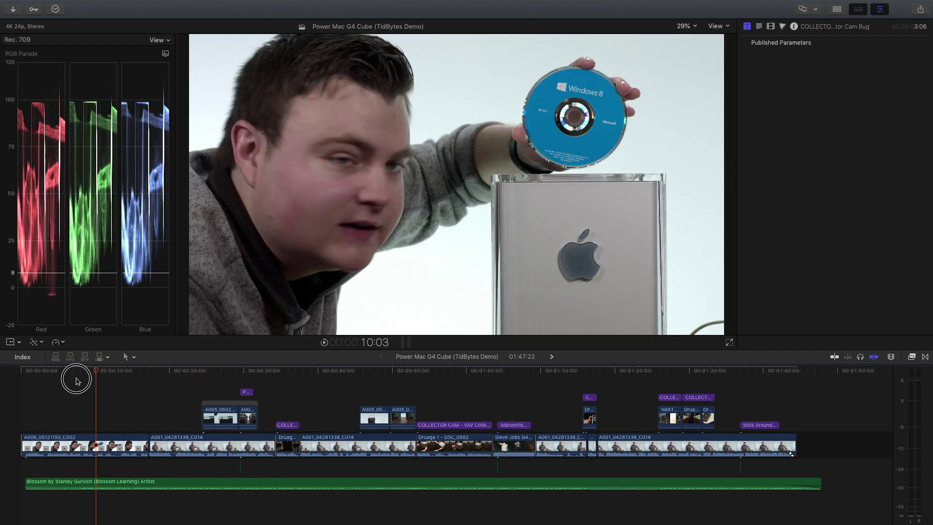
click(910, 357)
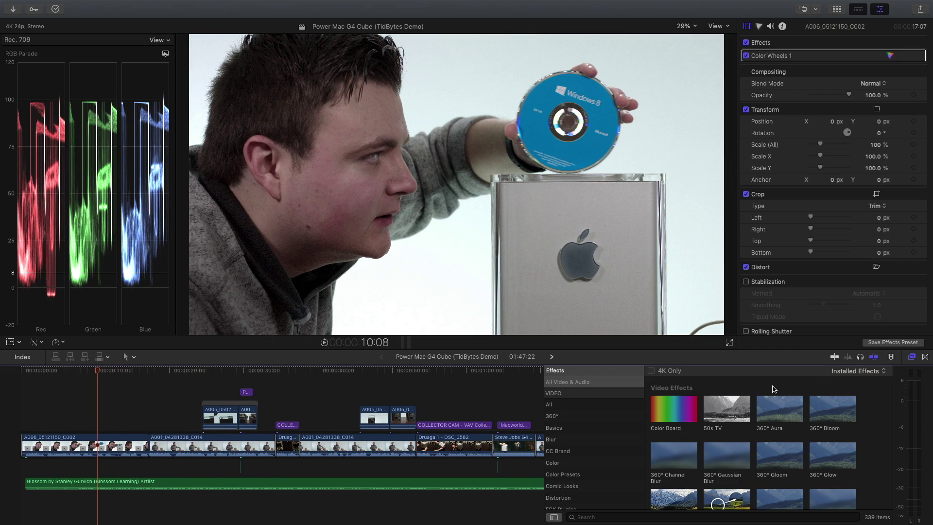
click(632, 515)
text(comic)
drag(673, 396, 66, 441)
click(912, 357)
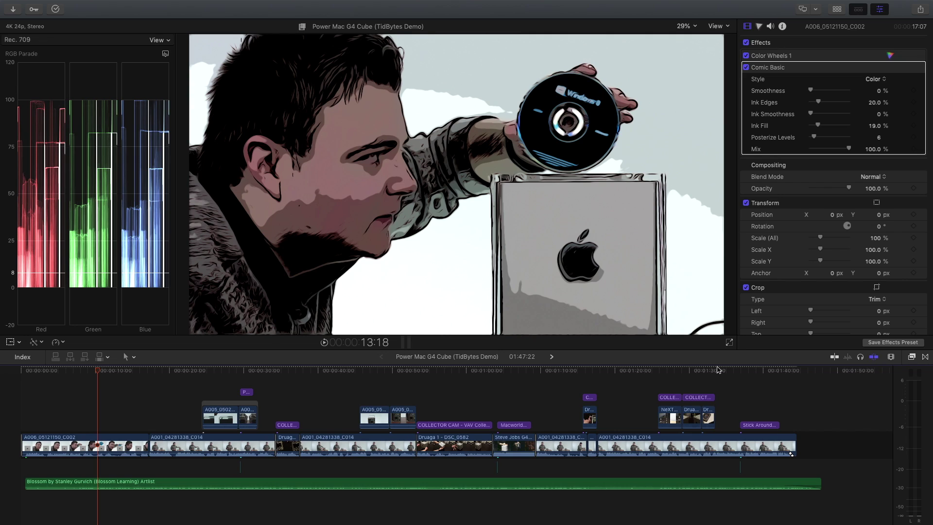
Set Comic Basic to the Black & White style with Ink Edges and Ink Fill at 0%, a blue Ink Color and an orange Fill Color.
key(c)
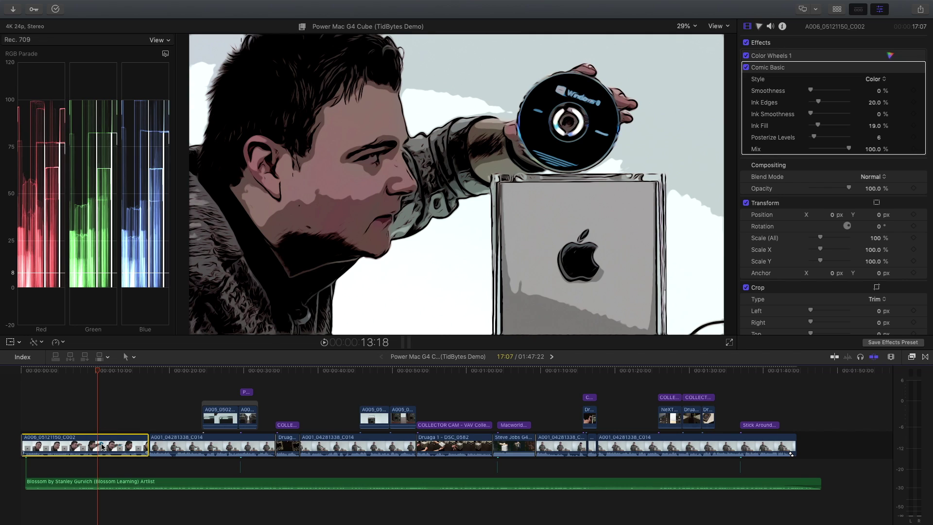
click(873, 79)
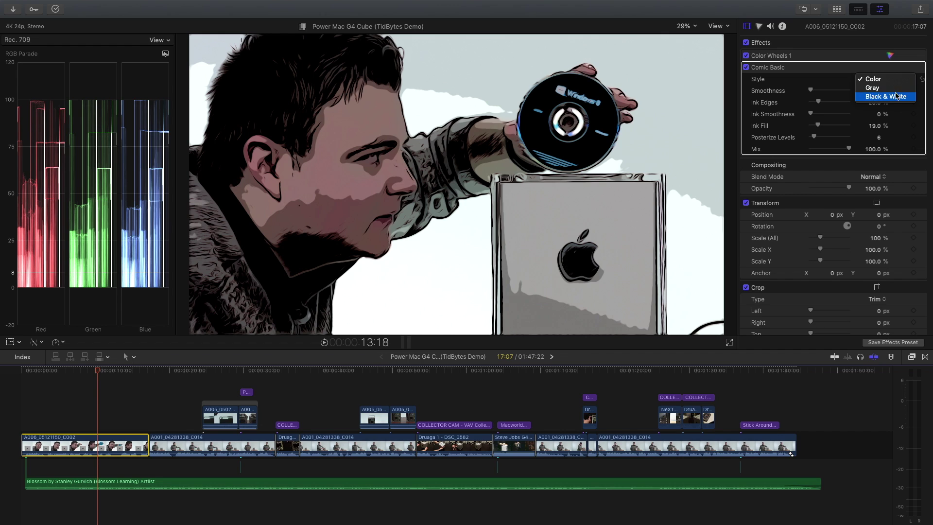
click(886, 97)
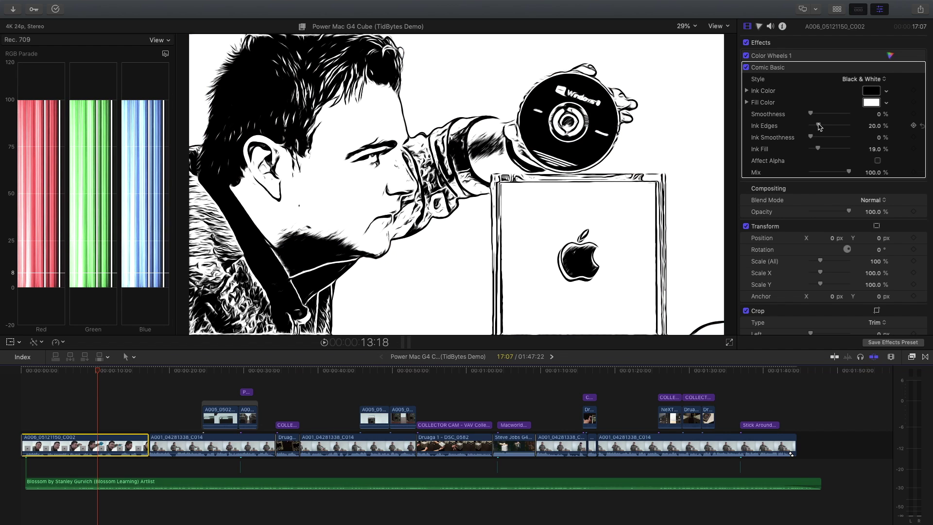
drag(819, 127, 774, 126)
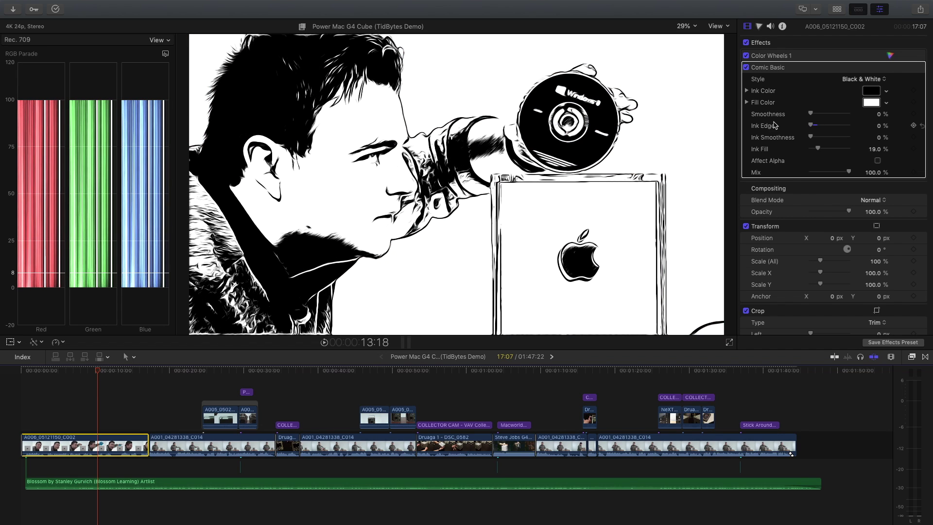
key(j)
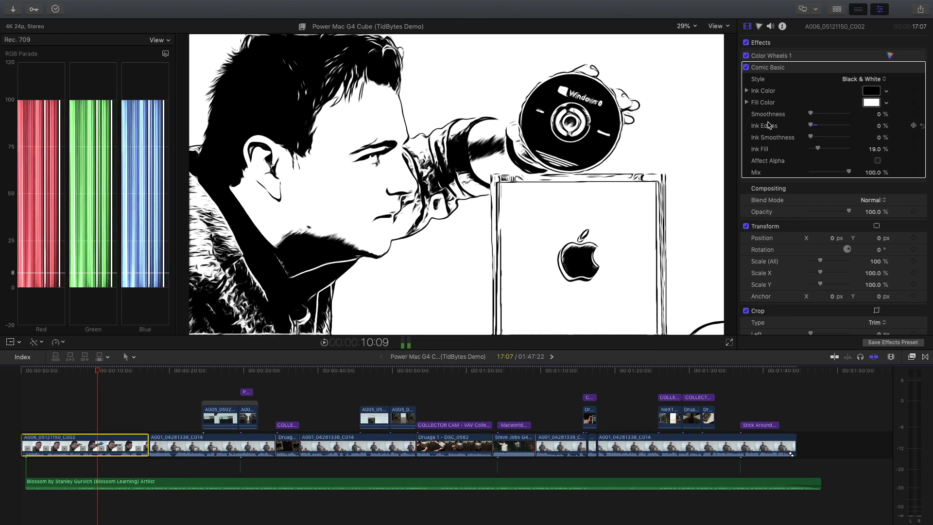
key(k)
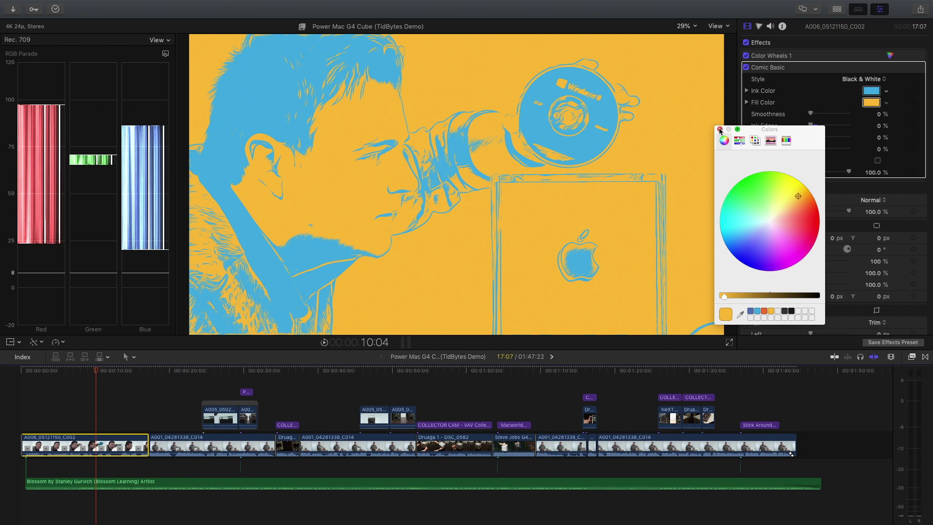
click(719, 130)
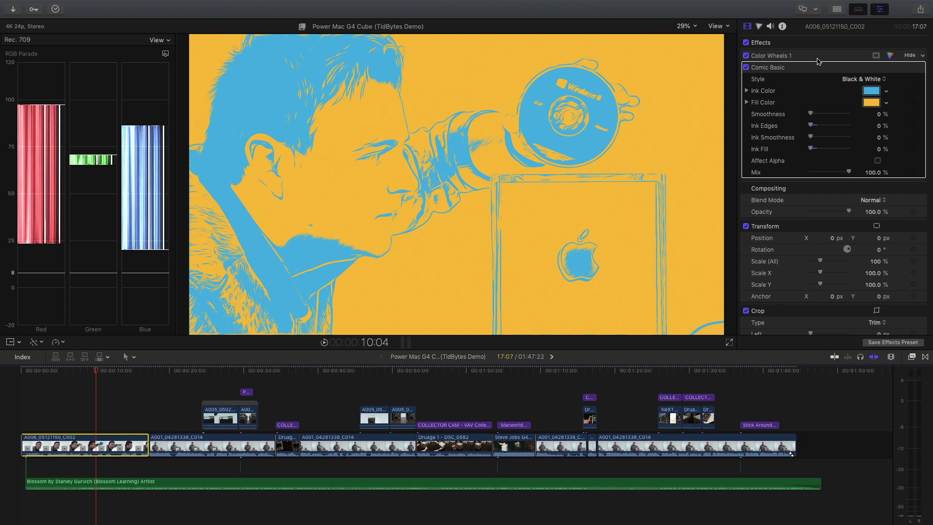
Delete the Comic Basic effect from clip A006_05121150_C002.
click(790, 70)
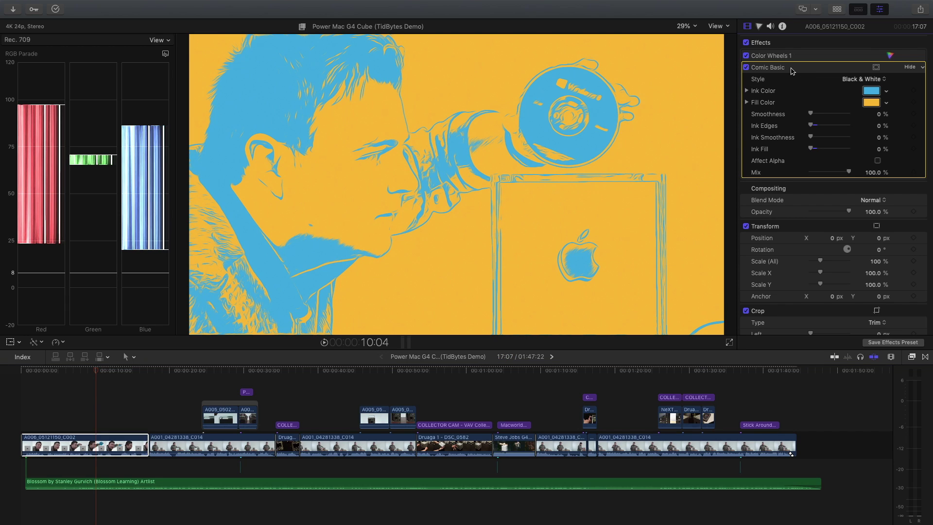
key(Delete)
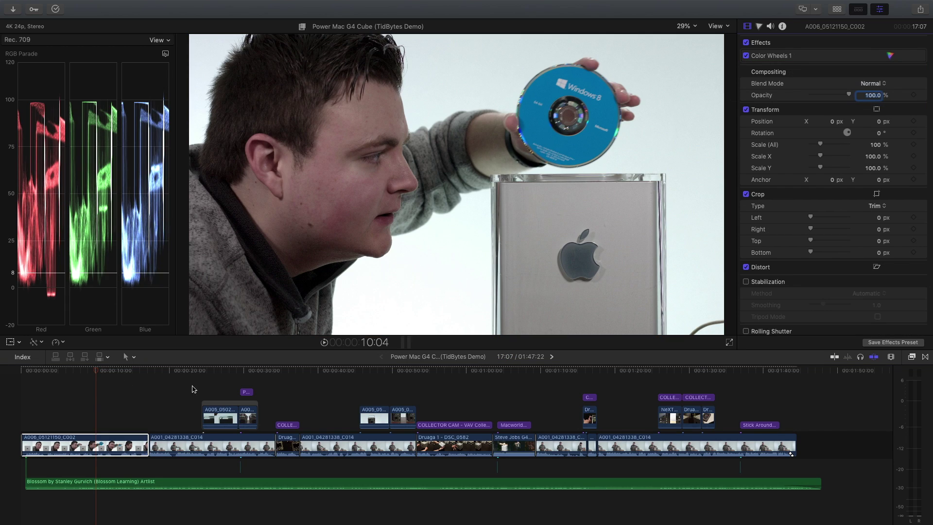
Switch to the Tour and B-roll Stringout (TidBytes Demo) project and move the playhead to 20:41:23 in clip A003_11051452_C003.
drag(214, 366, 224, 368)
click(552, 357)
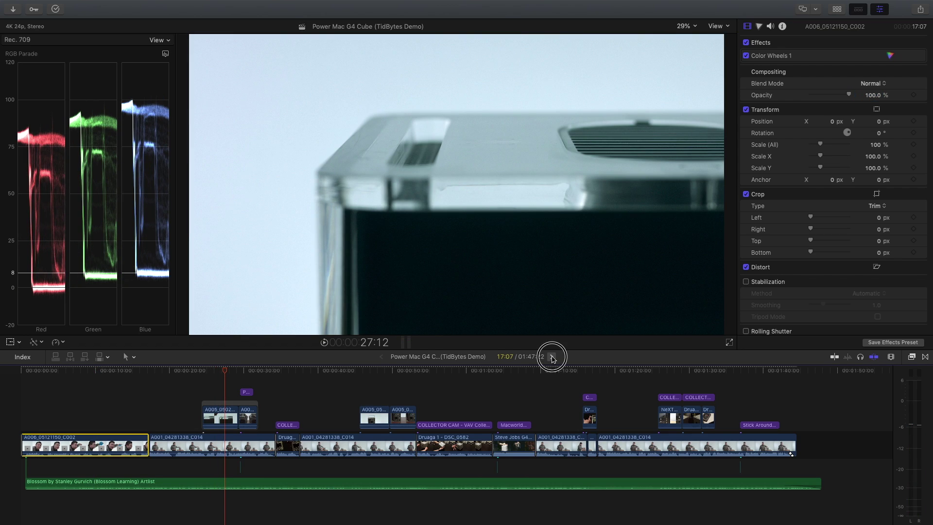
click(423, 370)
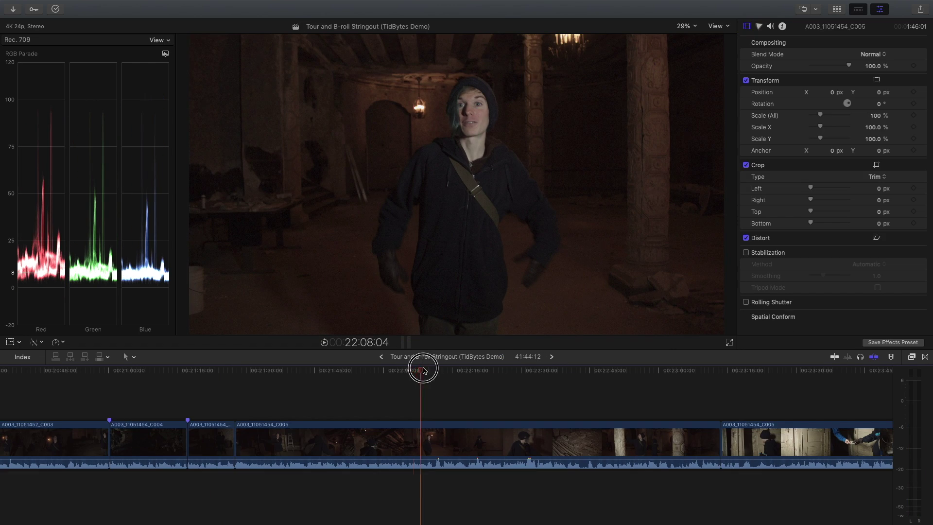
drag(422, 369, 503, 373)
scroll(433, 397, left, 5)
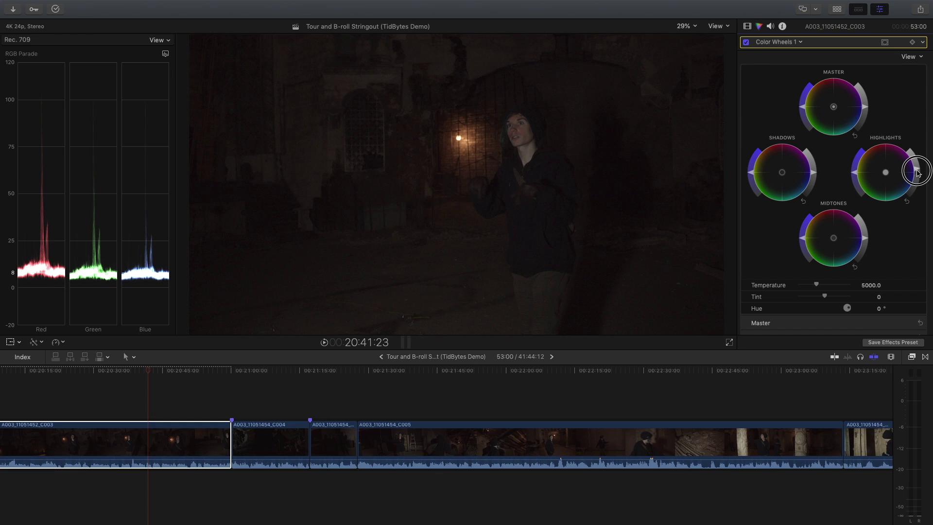
Brighten the Highlights of clip A003_11051452_C003 in Color Wheels 1 and examine the noise around the face at 100% view.
drag(909, 166, 697, 21)
click(693, 26)
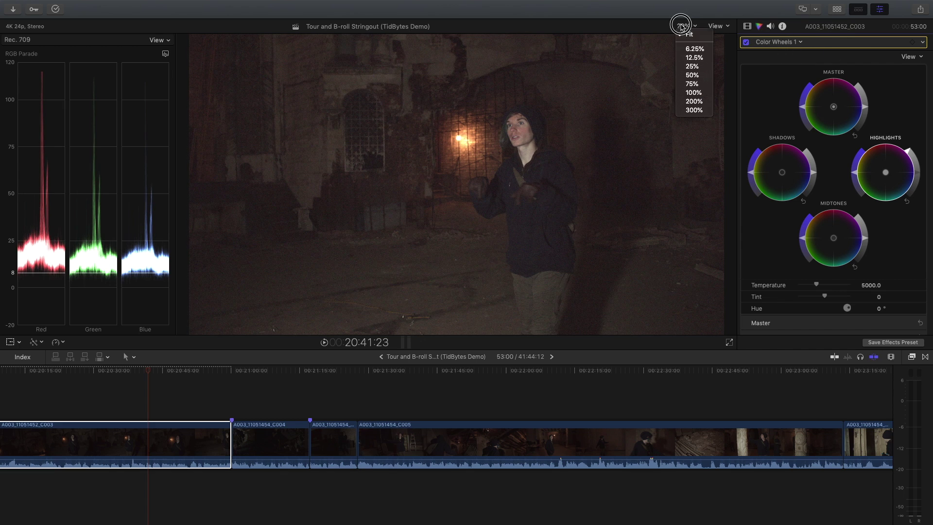
click(690, 91)
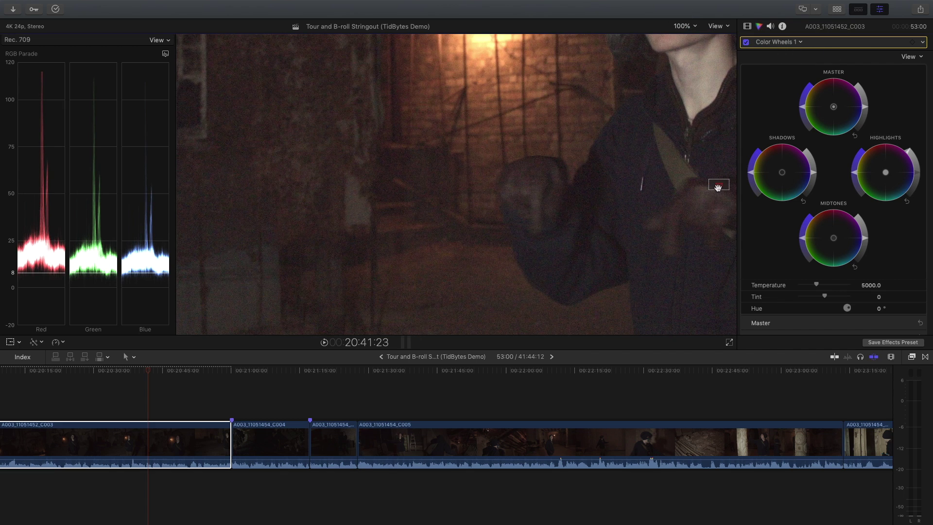
drag(718, 187, 721, 183)
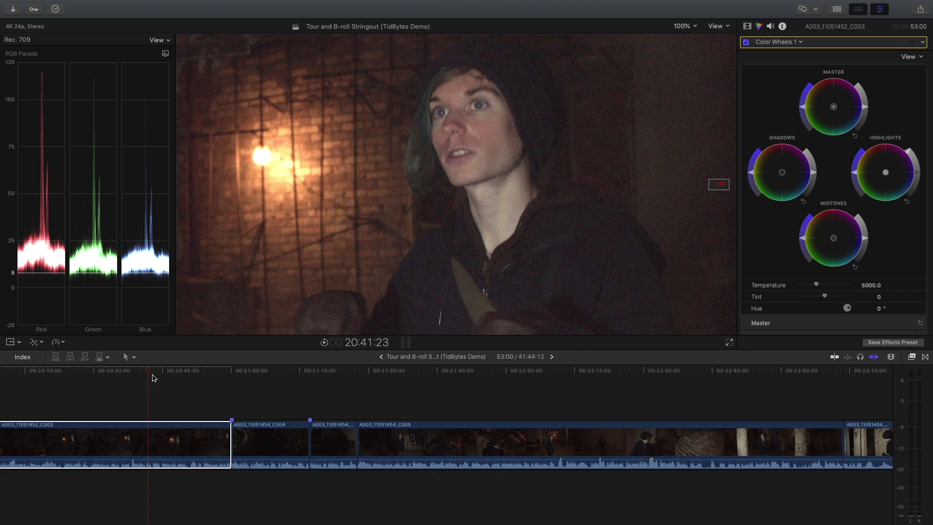
Move the playhead to 20:43:03, search the effects for "noise" and apply Noise Reduction to clip A003_11051452_C003.
click(153, 371)
key(super+5)
text(noise)
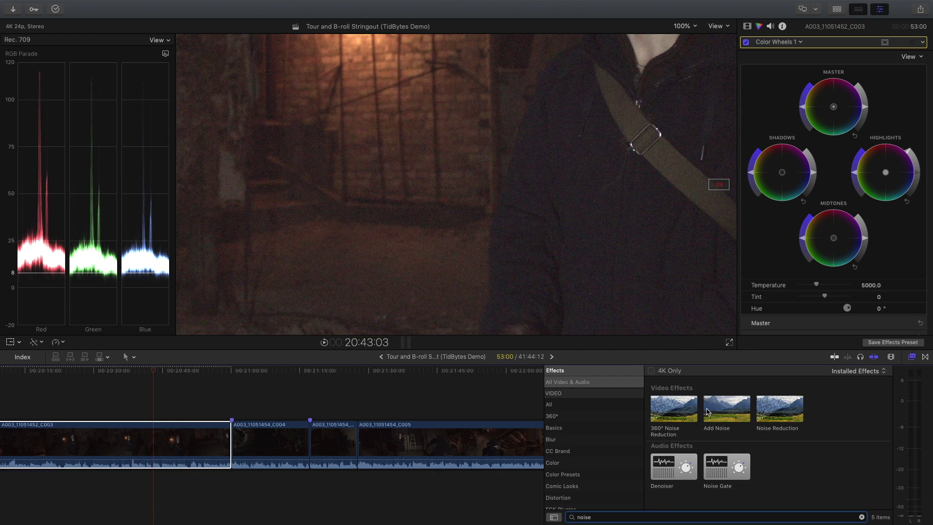
drag(786, 412, 160, 443)
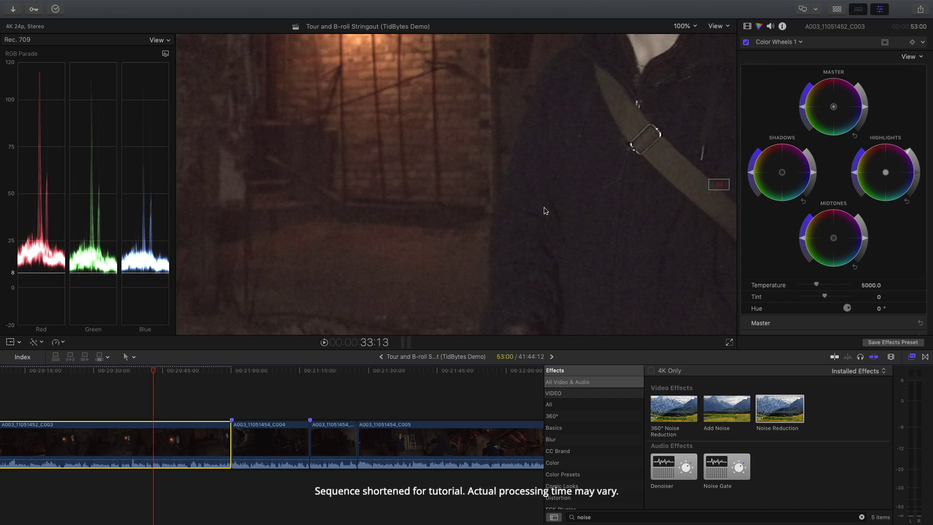
Hide the effects browser, review Noise Reduction's Amount and Sharpness options on clip A003_11051452_C003, and compare the picture with the effect off and on.
click(911, 357)
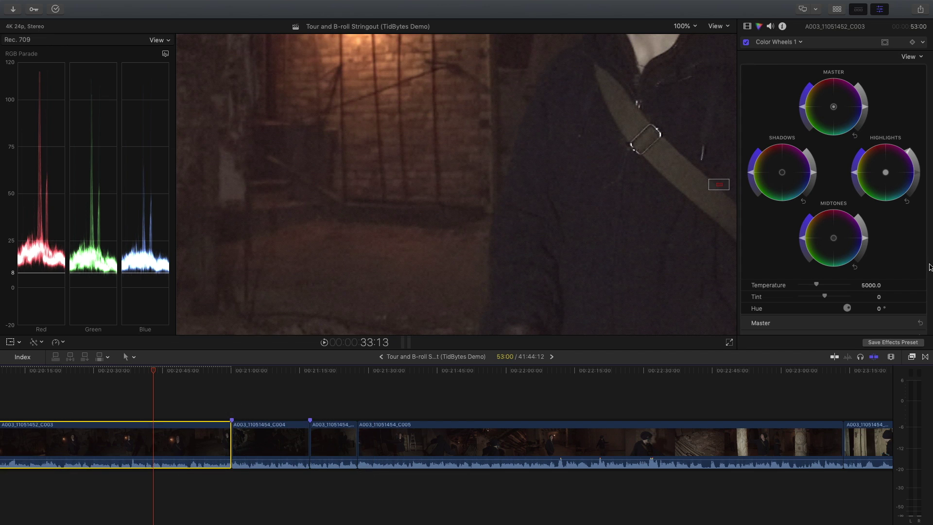
click(747, 26)
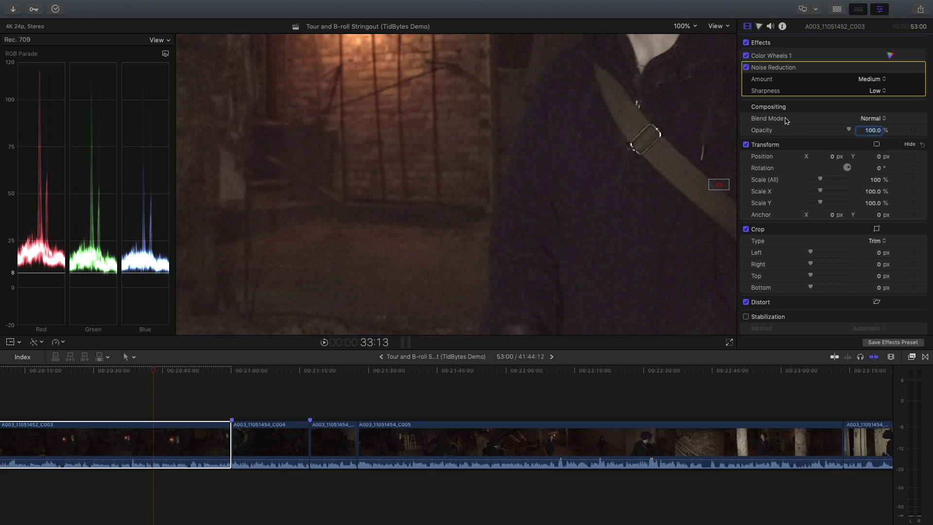
click(878, 80)
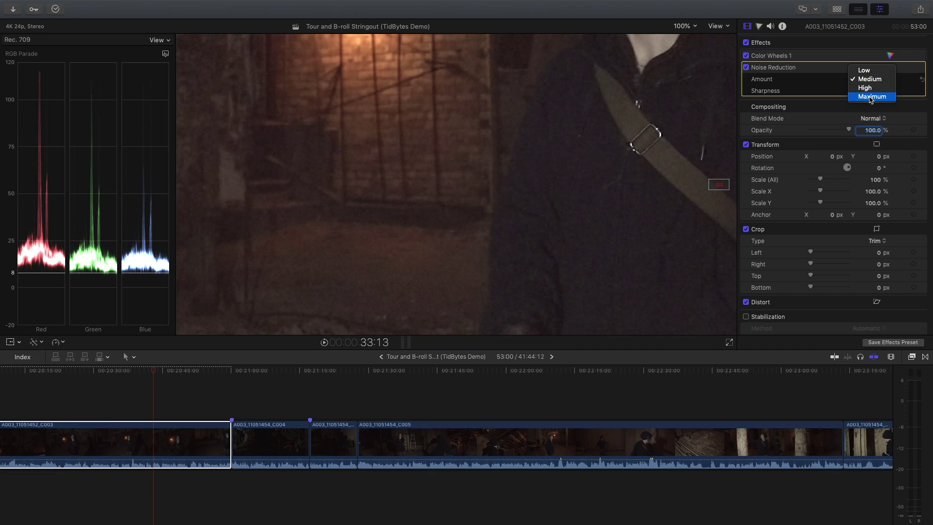
click(831, 83)
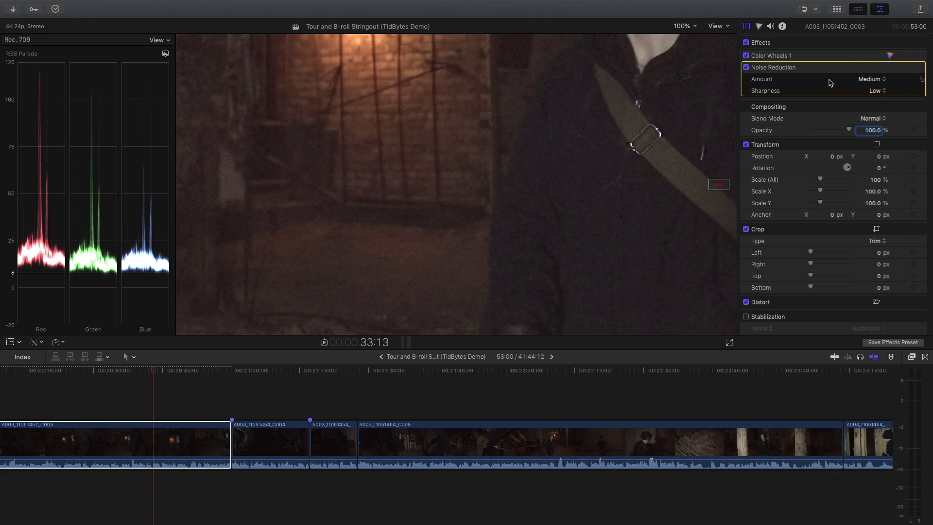
click(878, 92)
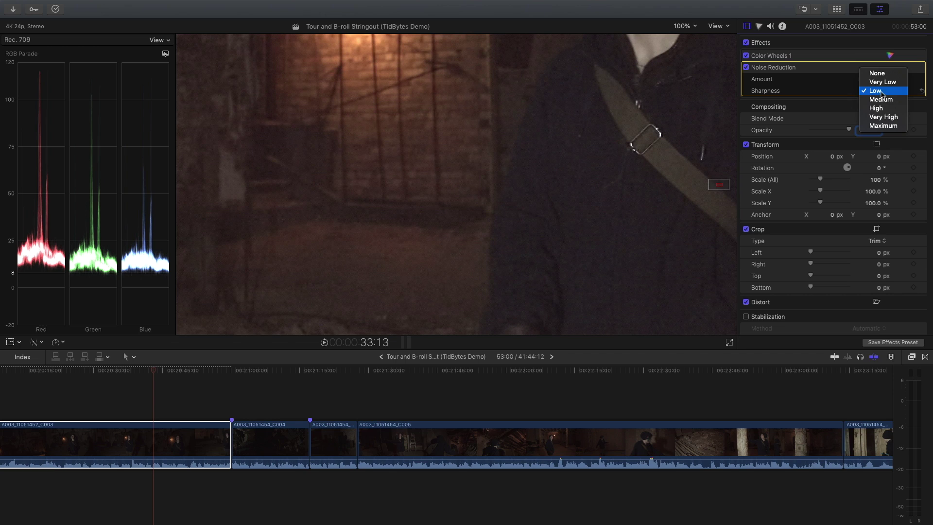
click(880, 91)
click(746, 67)
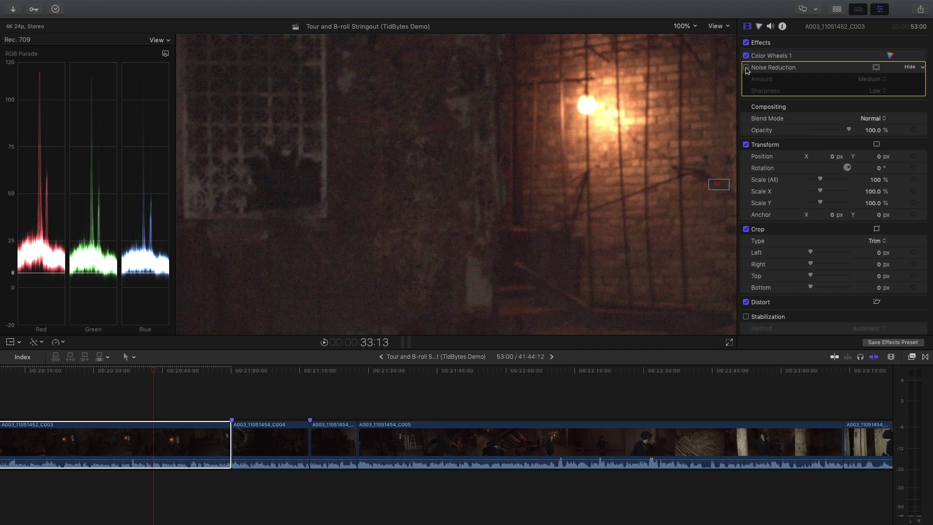
click(747, 67)
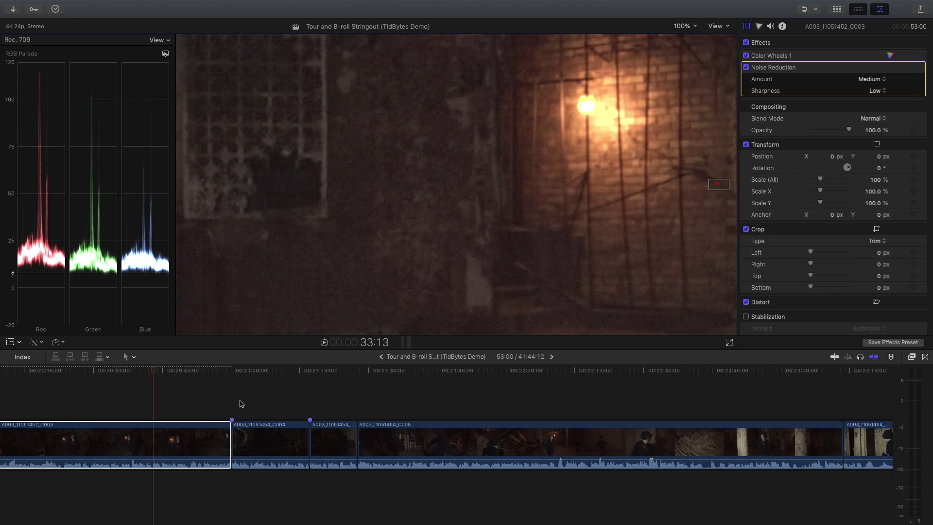
Move the playhead to 20:40:11 in clip A003_11051452_C003 and set the Noise Reduction Amount to Maximum.
scroll(272, 399, left, 5)
click(289, 371)
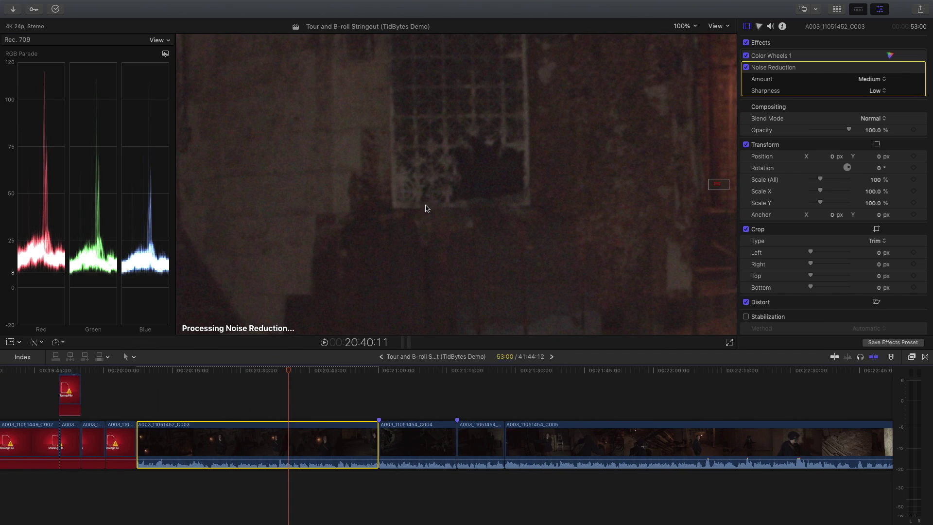
click(872, 79)
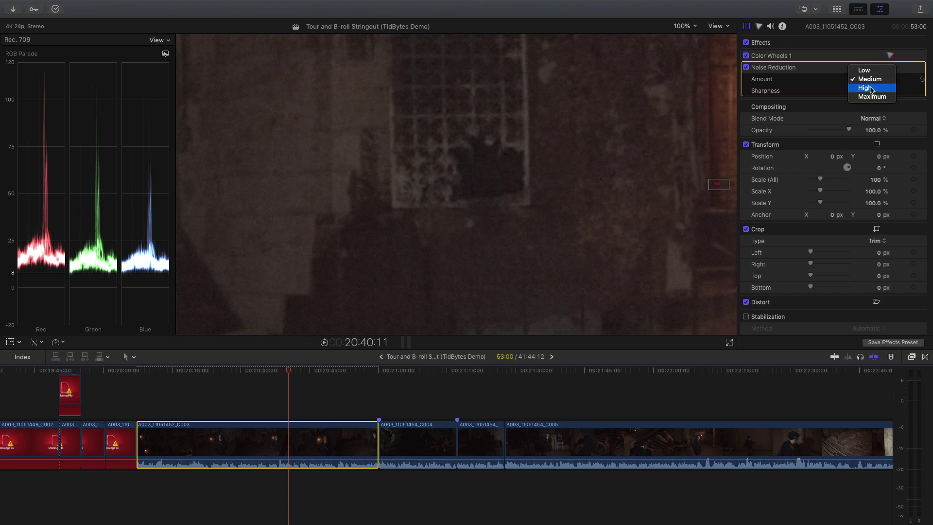
click(871, 97)
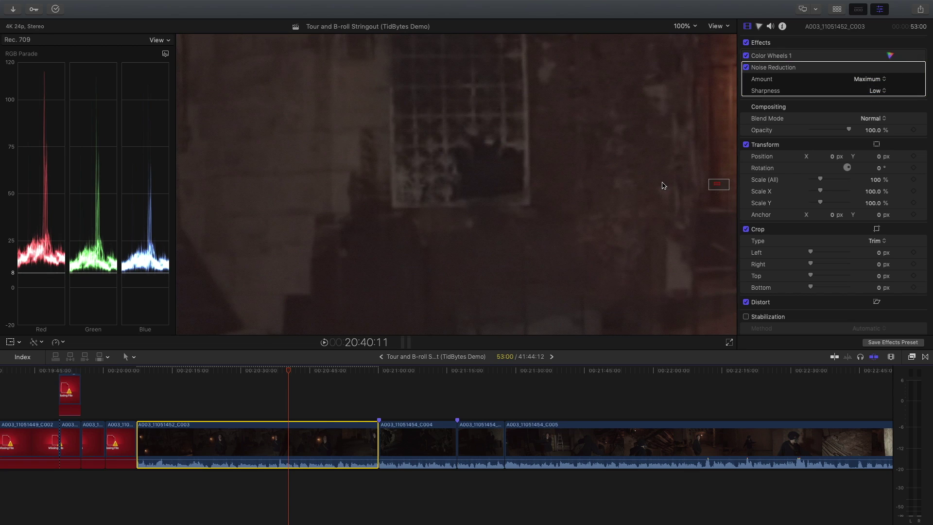
Undo and redo the last two Noise Reduction changes to compare the picture before and after.
key(super+z)
key(super+z)
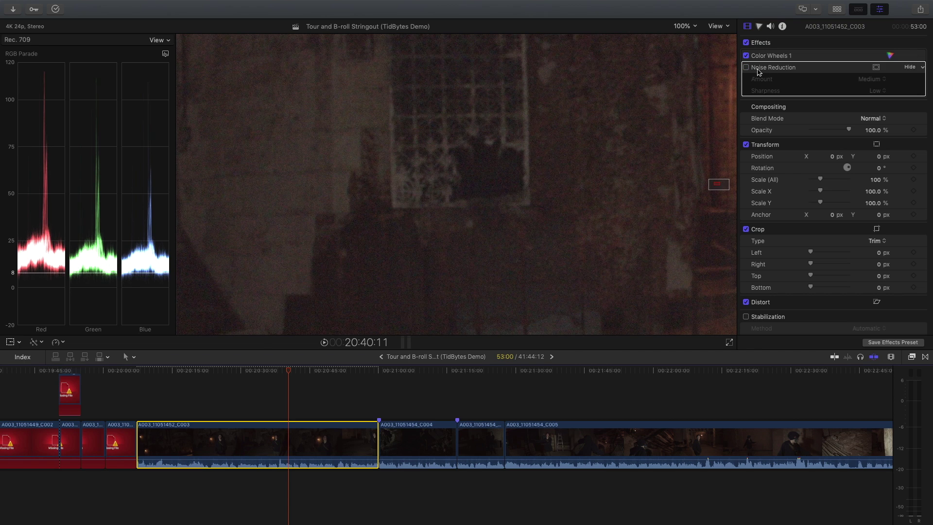
key(super+shift+z)
key(super+shift+z)
Fit the whole frame in the viewer and darken the Shadows of clip A003_11051452_C003 in Color Wheels 1.
key(shift+z)
key(super+6)
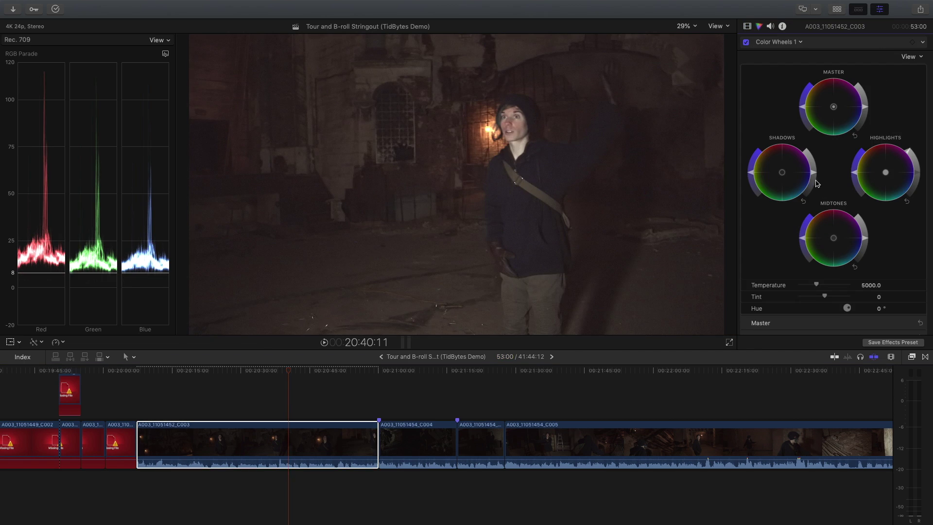
drag(814, 176, 814, 180)
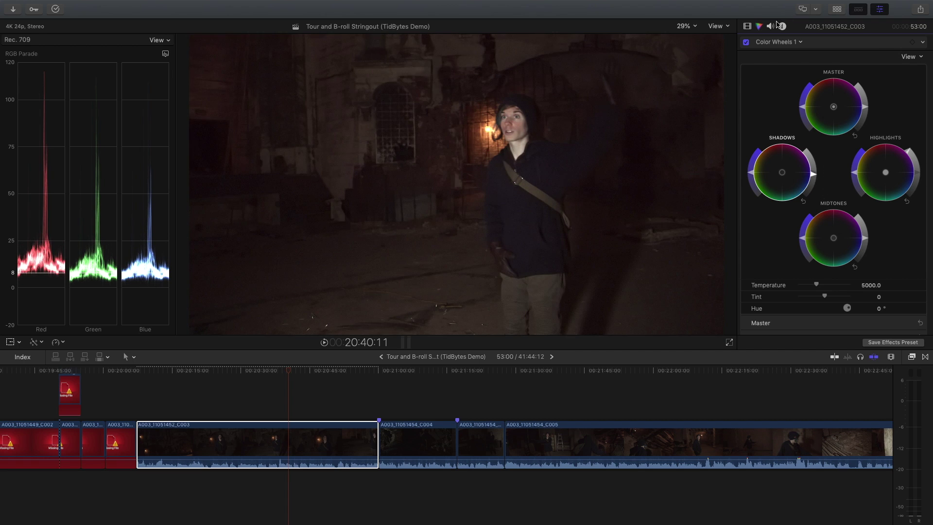
Set both the Amount and the Sharpness of the Noise Reduction effect to Medium.
click(747, 26)
click(877, 81)
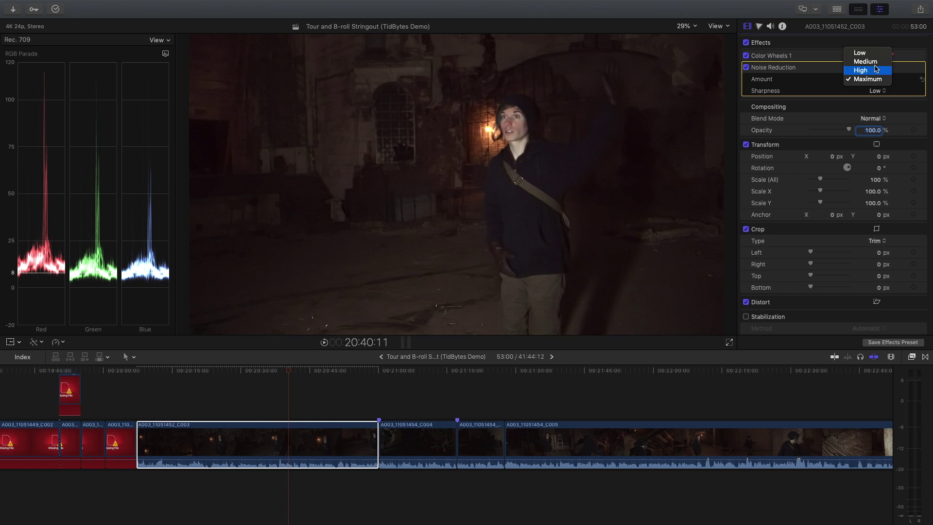
click(877, 63)
click(879, 91)
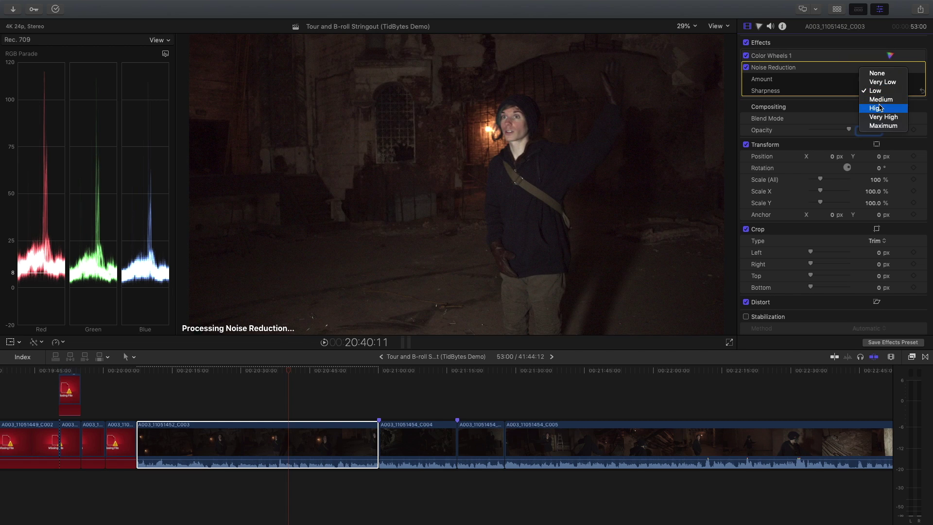
click(880, 99)
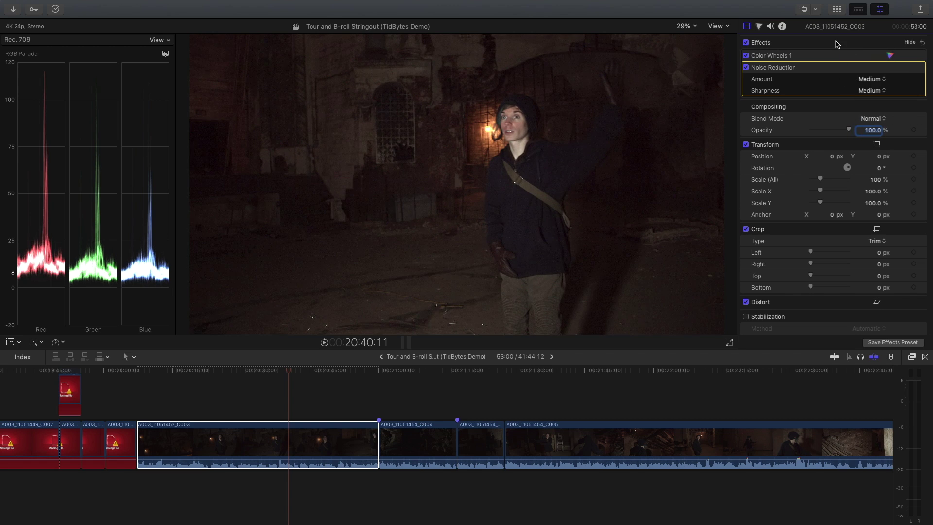
Turn all effects of clip A003_11051452_C003 off and on twice to compare the original and corrected picture.
click(746, 43)
click(746, 43)
click(746, 42)
click(746, 43)
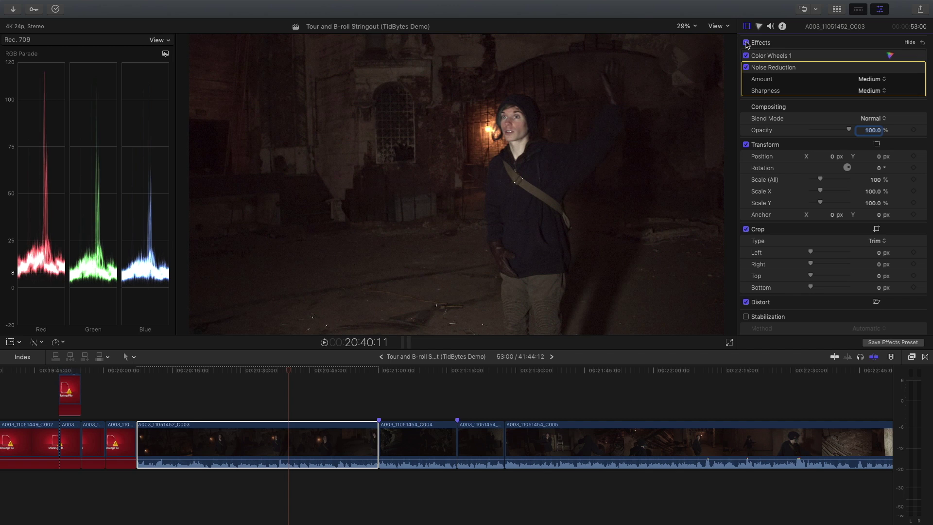
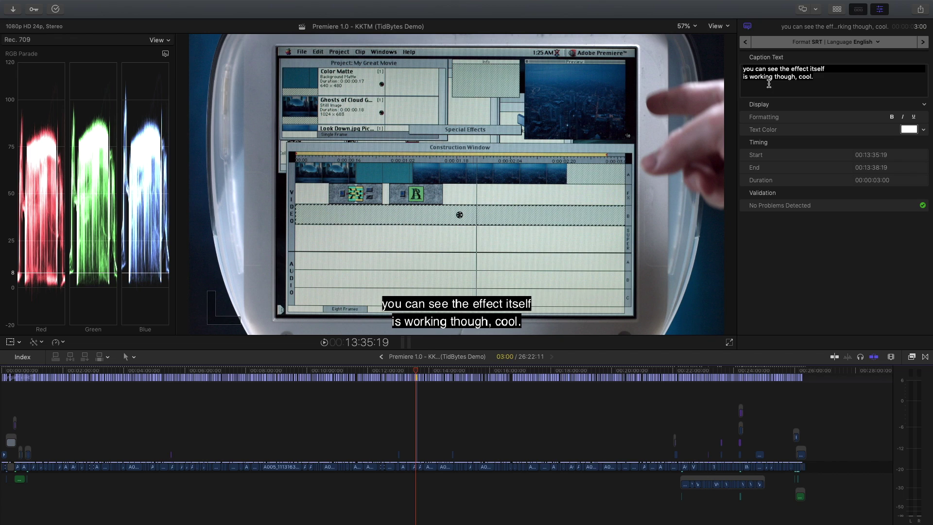
Start an H.264 export of the Premiere 1.0 - KKTM (TidBytes Demo) project and set its burned-in captions to English (SRT).
key(super+e)
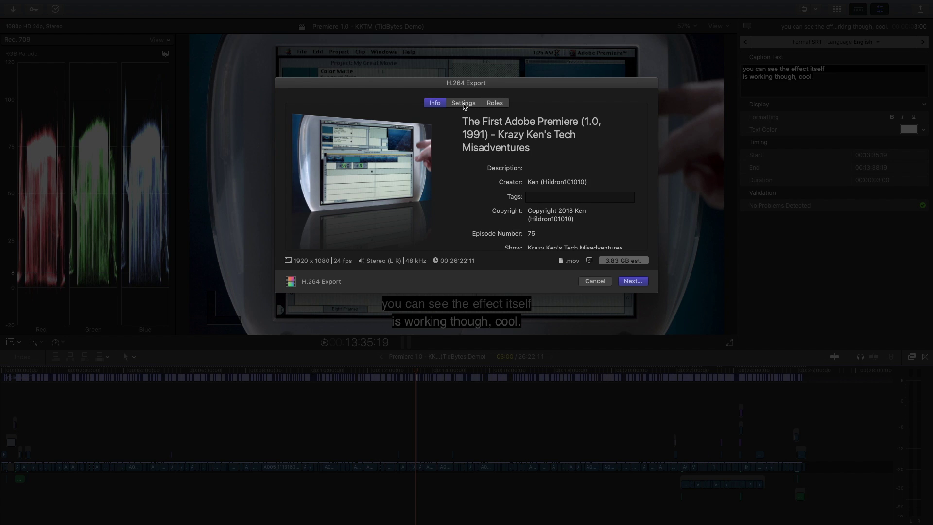
click(494, 103)
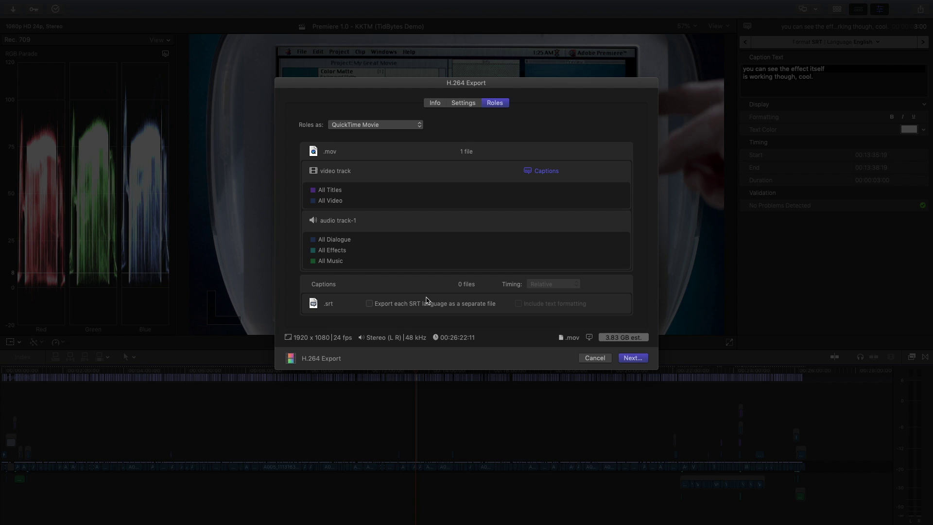
click(532, 172)
click(464, 117)
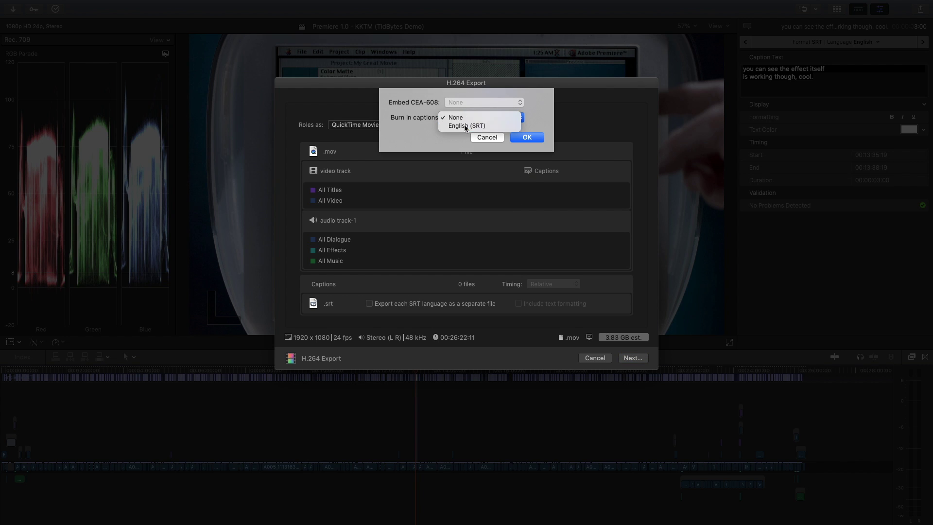
click(464, 129)
click(533, 139)
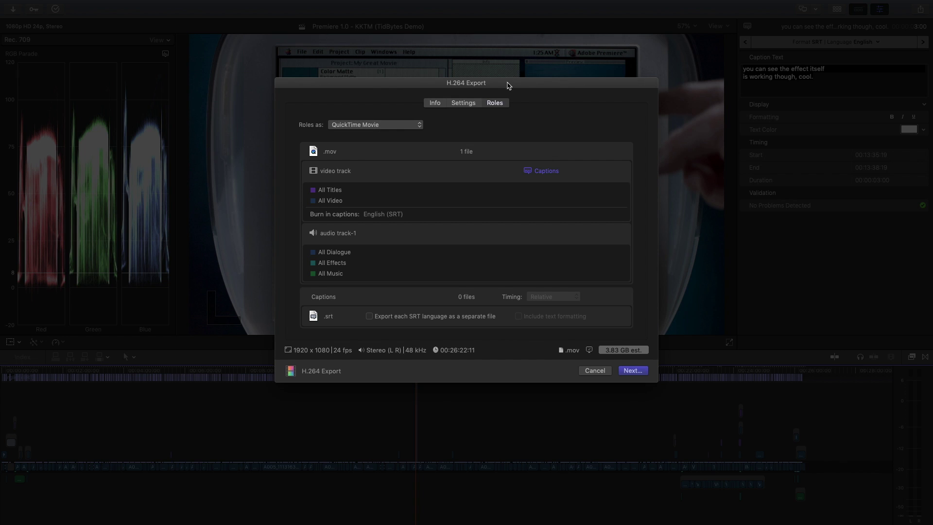
View the caption on the frame behind the export dialog, cancel the H.264 export and go back in the timeline history.
drag(510, 81, 569, 382)
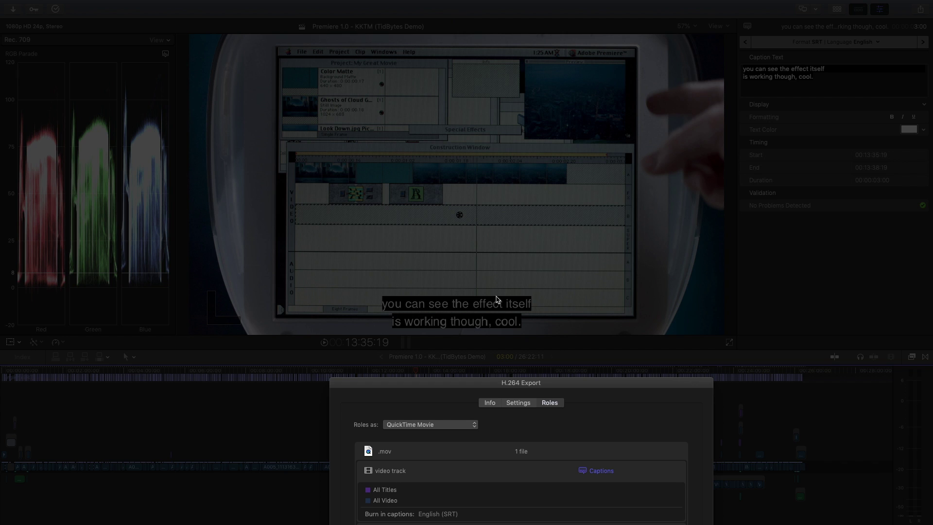
drag(500, 383, 705, 123)
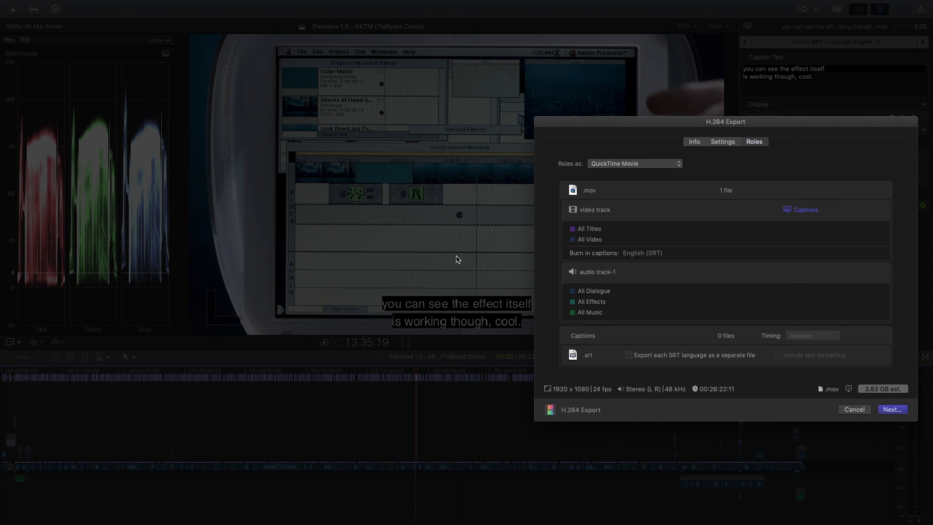
key(Escape)
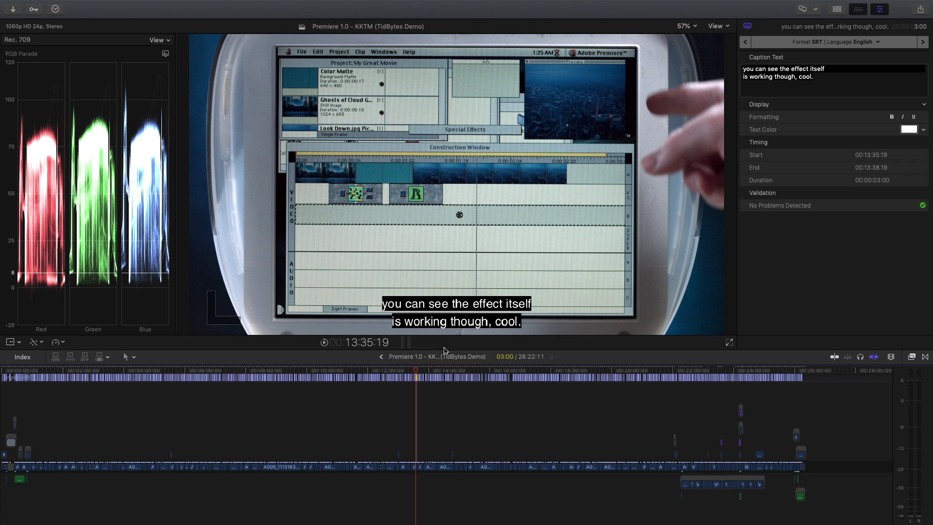
click(381, 356)
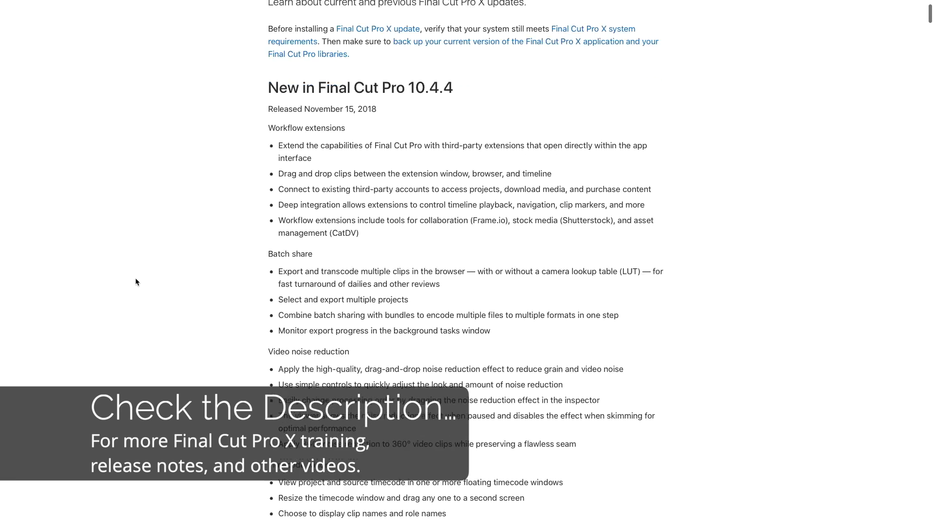
Look through the Final Cut Pro 10.4.4 section of the Final Cut Pro X release notes on the Apple support site.
scroll(138, 276, down, 20)
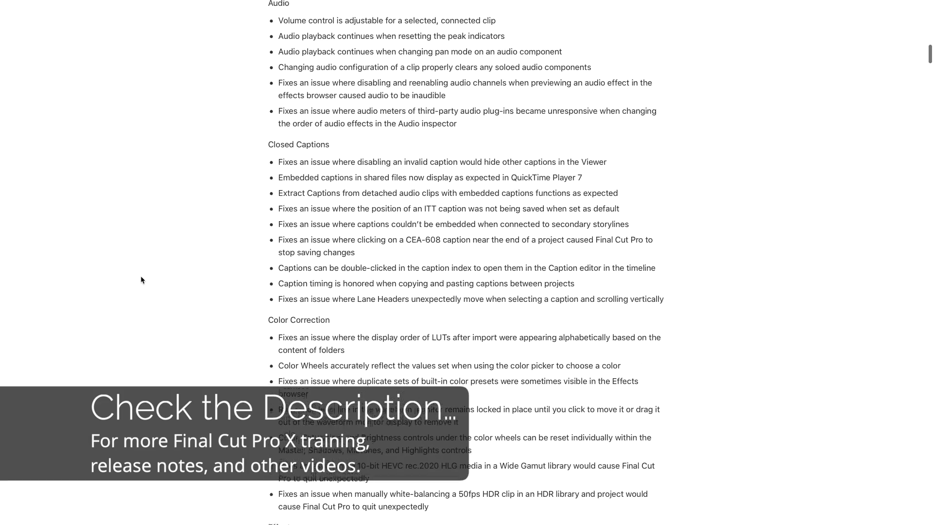
scroll(141, 275, down, 6)
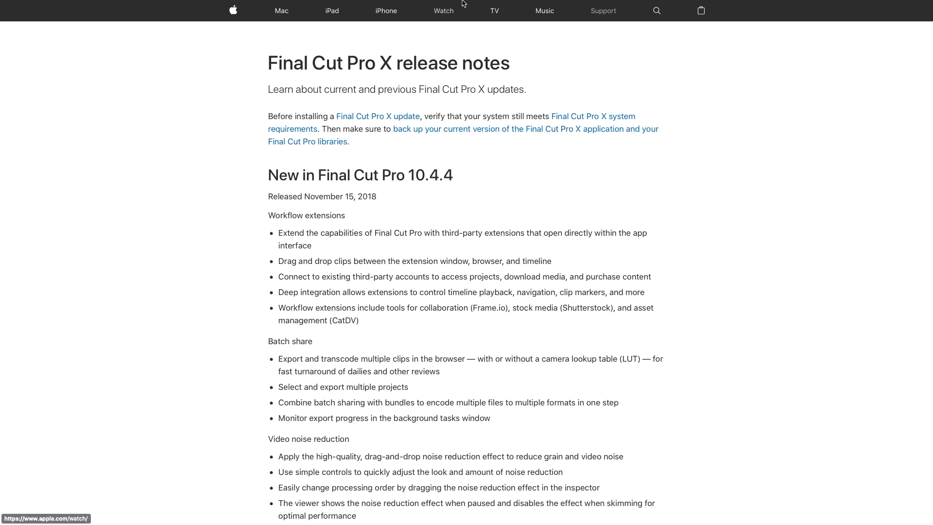
Open the supported media formats page from the legacy media article and review the listed video and audio formats.
mouse_move(466, 2)
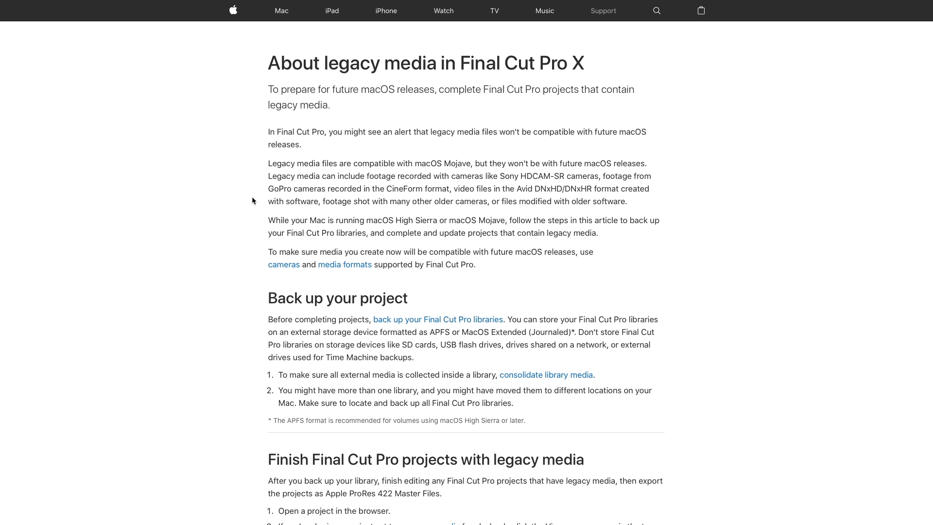
click(345, 265)
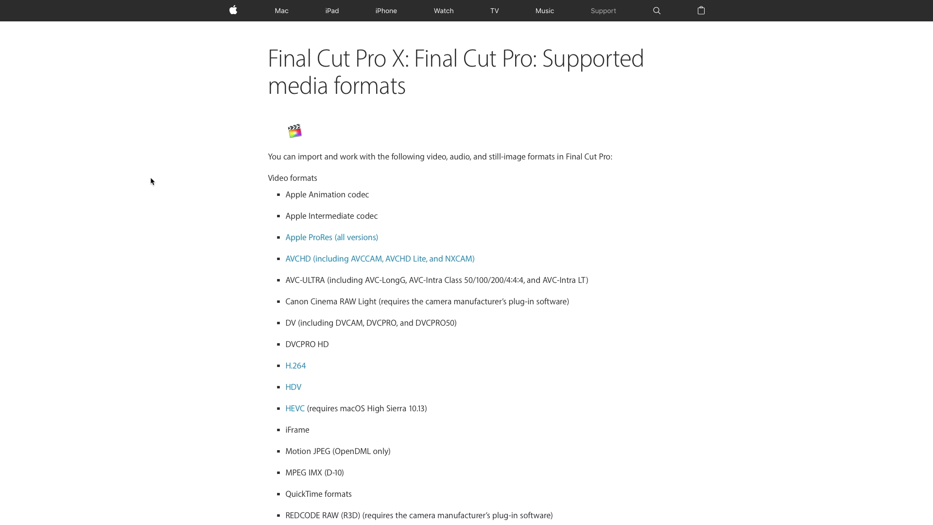
scroll(152, 180, down, 5)
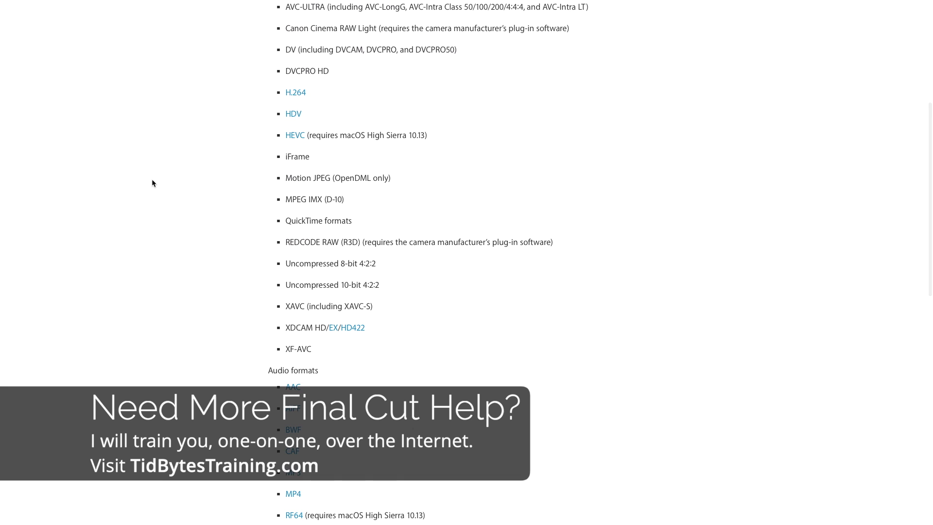